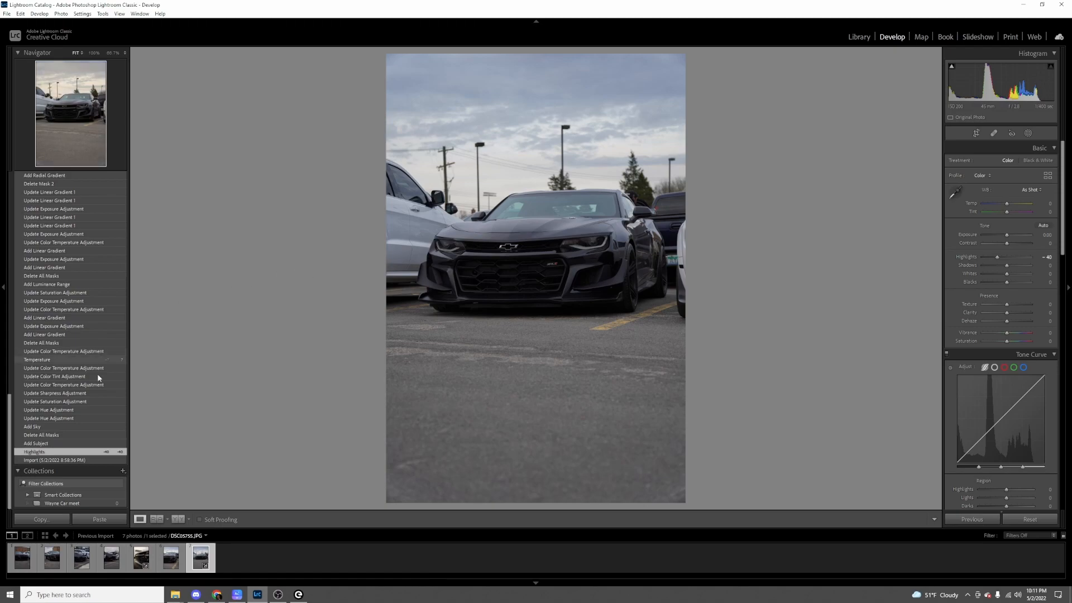
Preview the finished edit from the top history state, and restore the photo to its original import state
scroll(43, 282, up, 15)
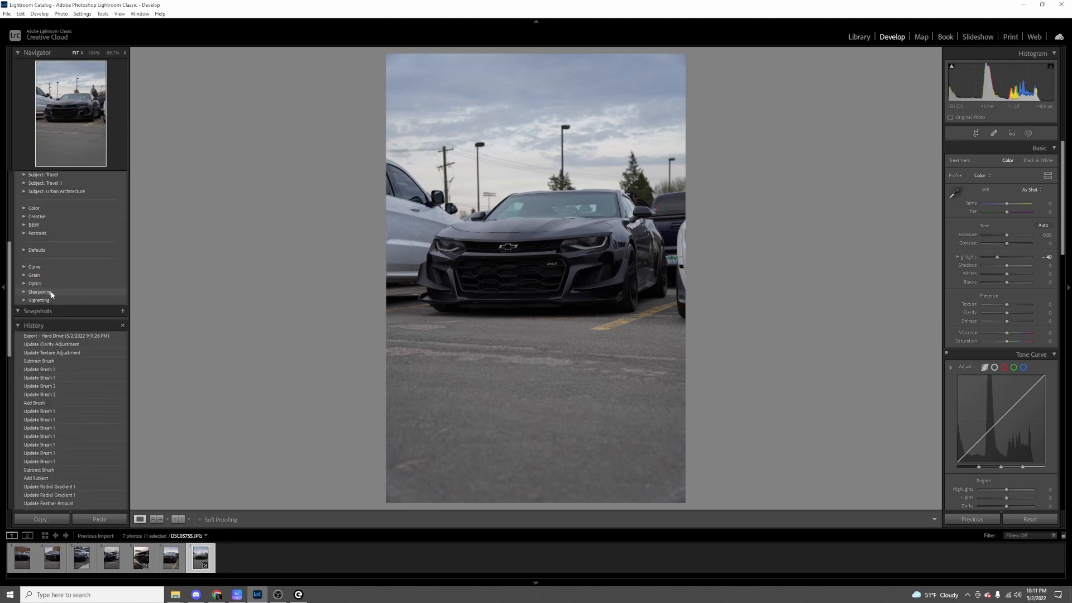
click(56, 336)
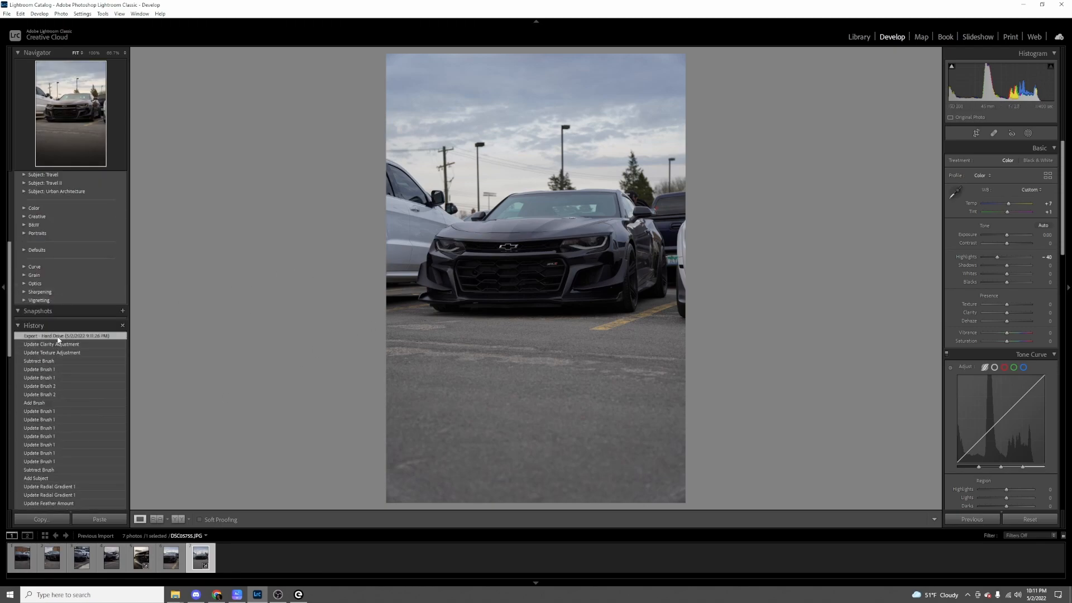
scroll(59, 348, down, 10)
scroll(61, 351, down, 4)
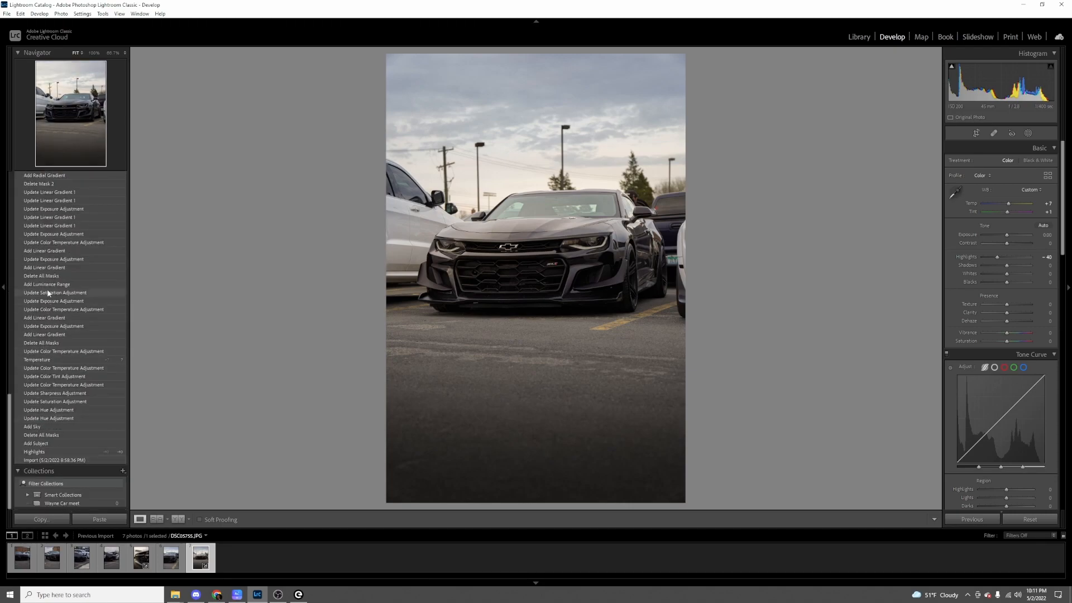
scroll(68, 290, up, 5)
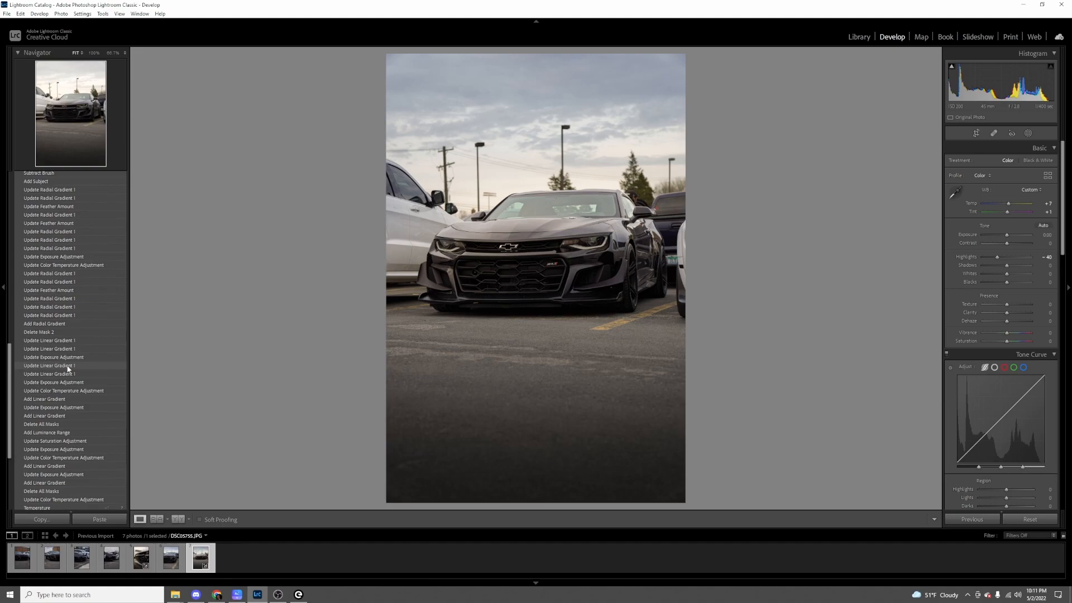
scroll(47, 358, down, 5)
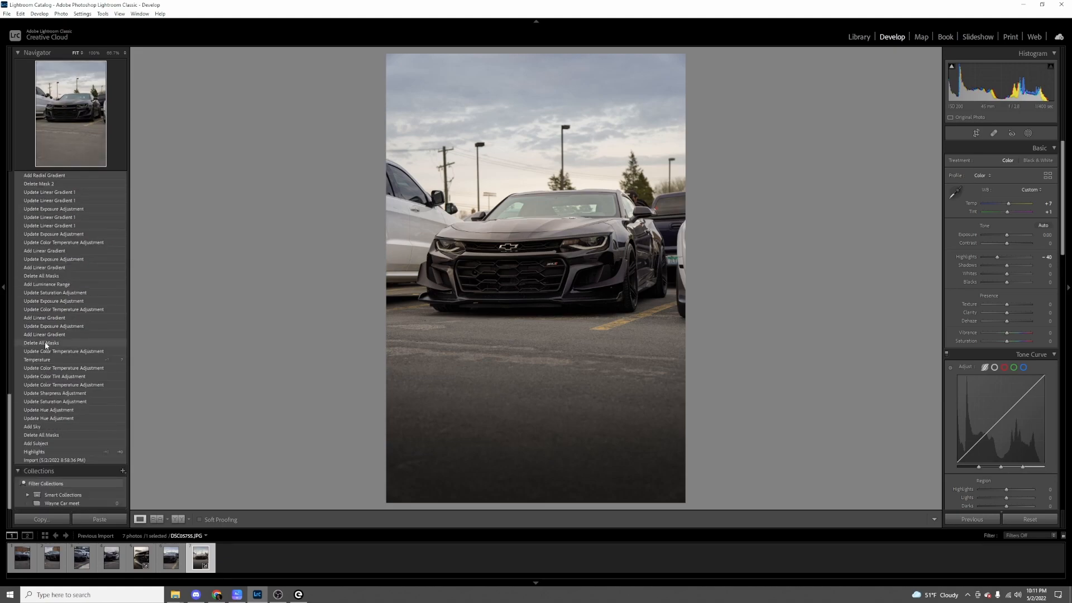
click(63, 459)
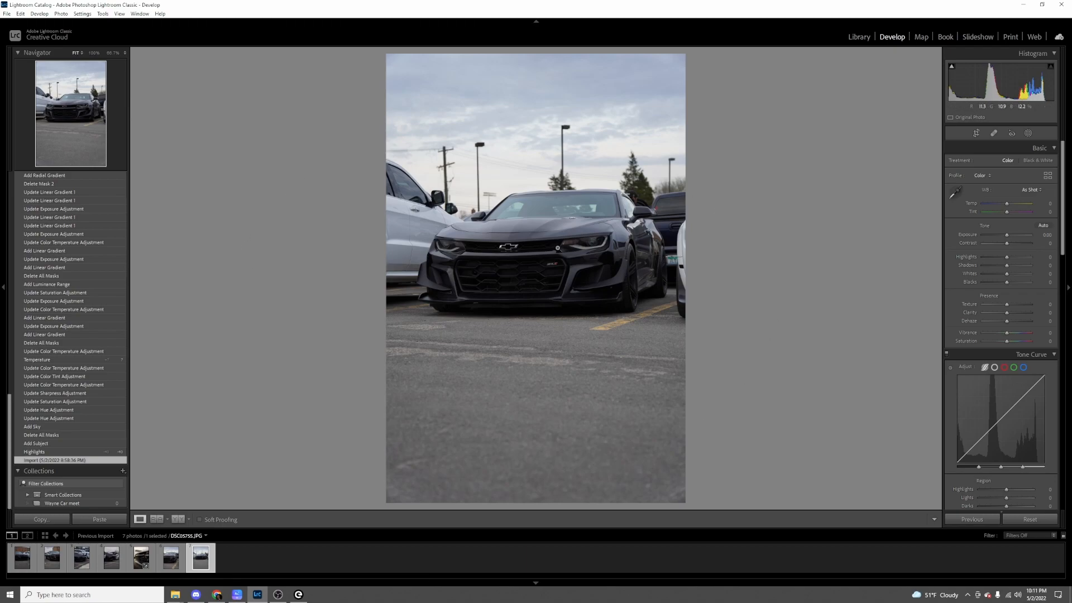
drag(557, 247, 536, 264)
click(856, 37)
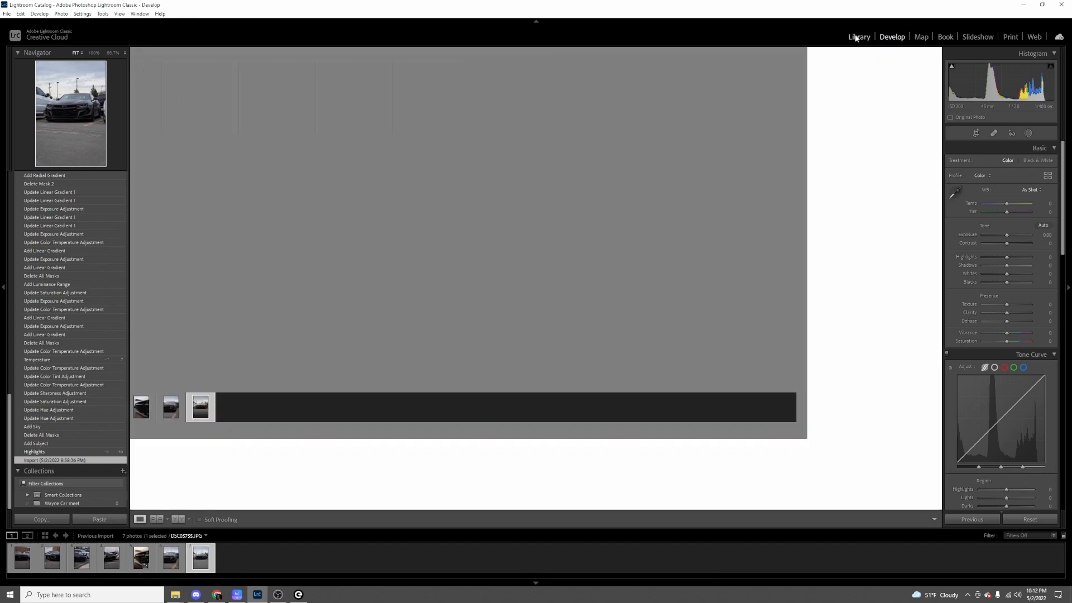
click(920, 38)
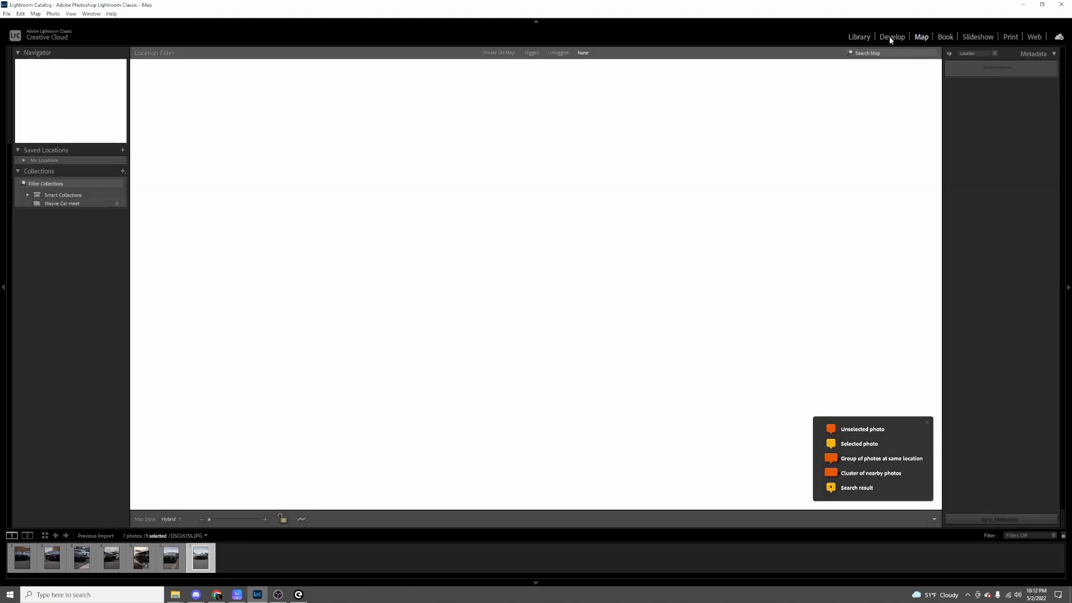
click(892, 37)
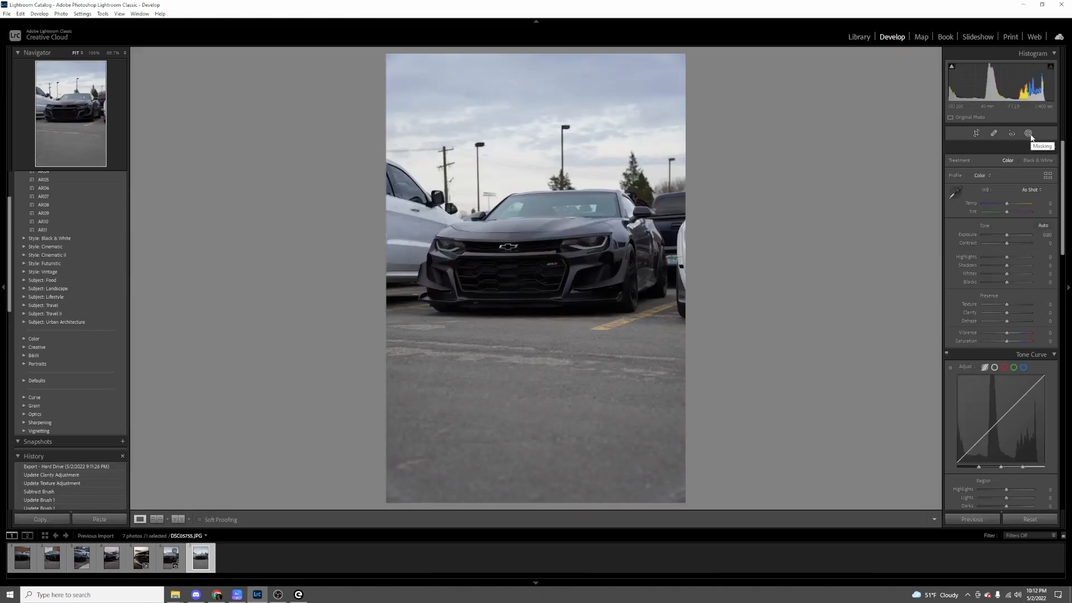
Create a Select Subject mask over the dark Camaro and inspect its overlay up close
click(1030, 134)
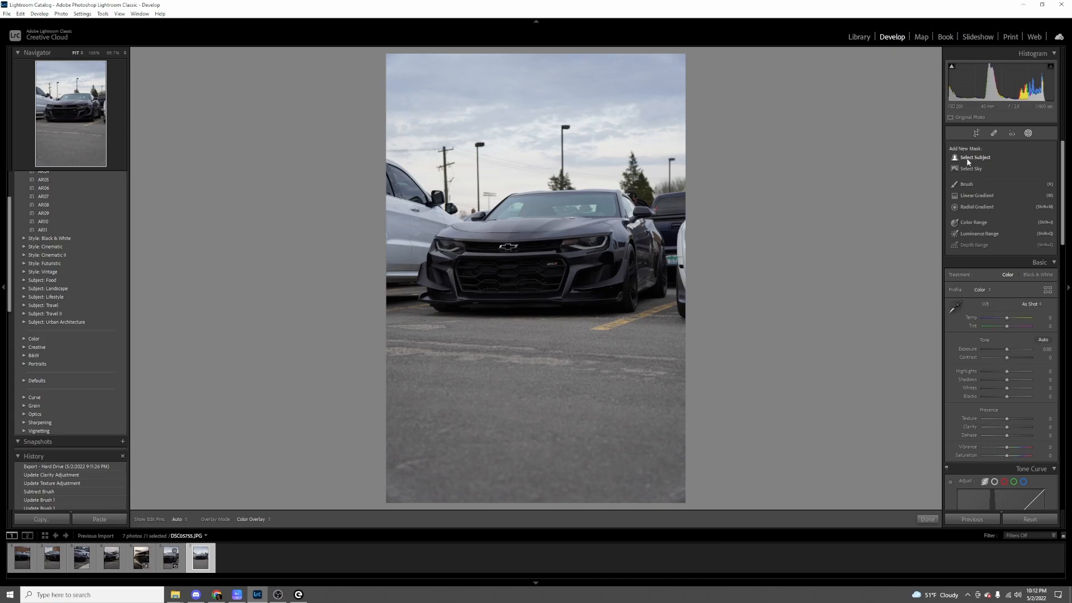
click(969, 159)
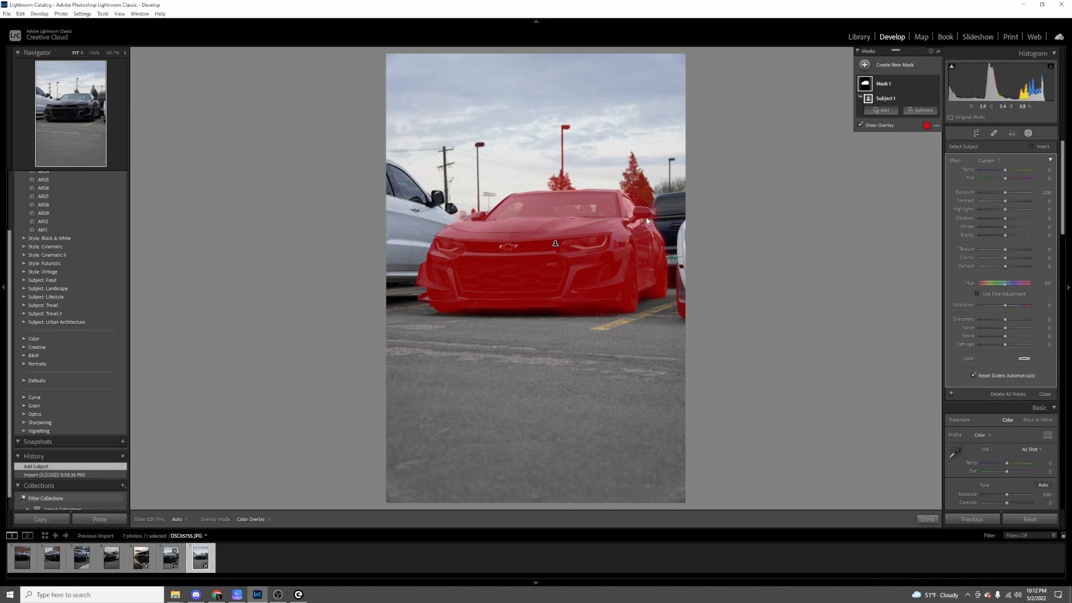
click(112, 53)
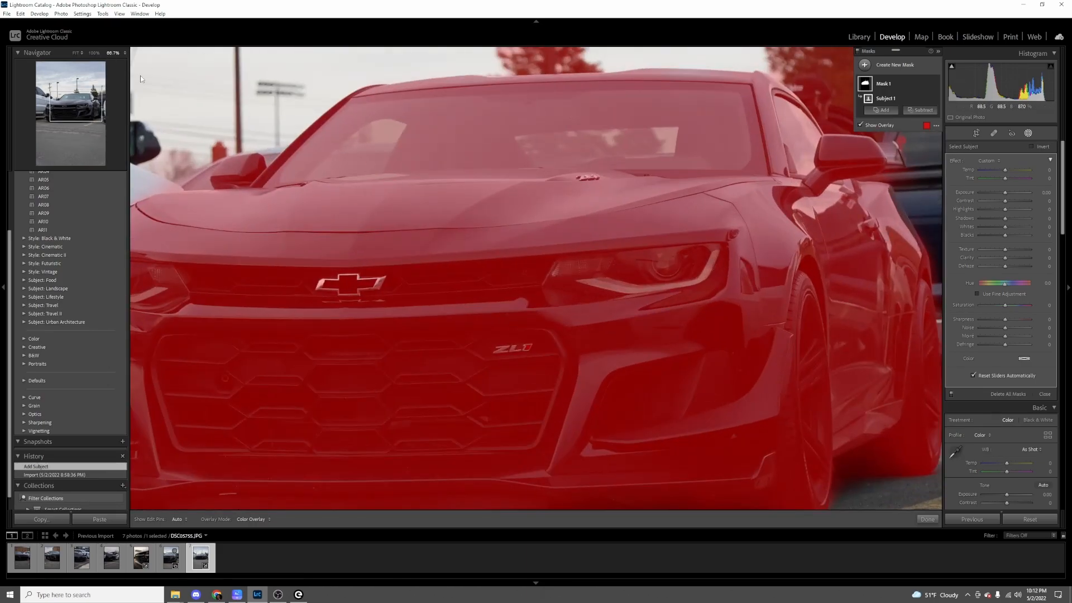
click(93, 53)
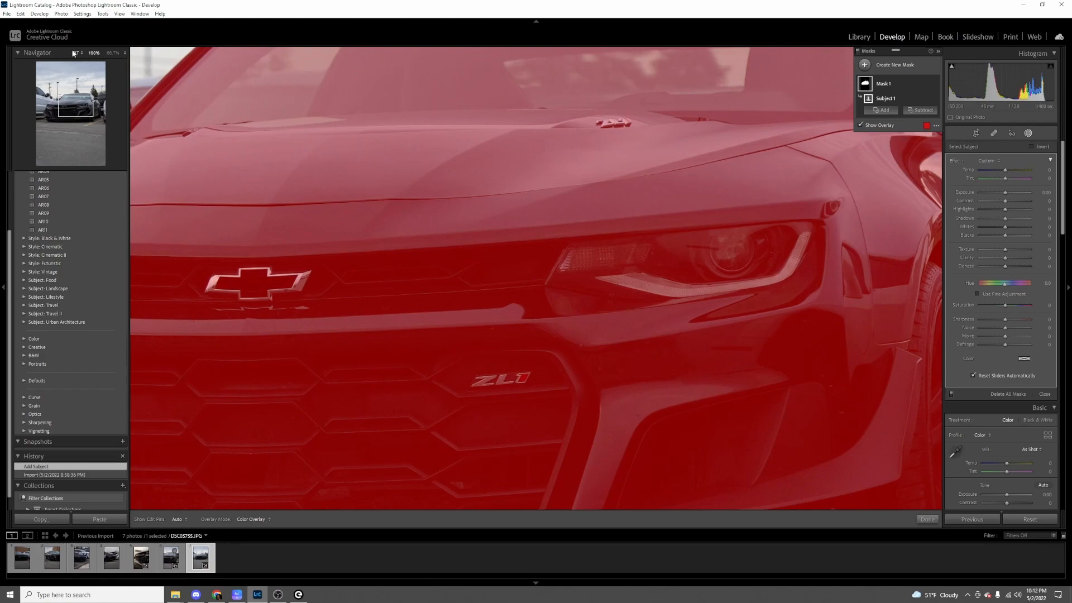
click(74, 53)
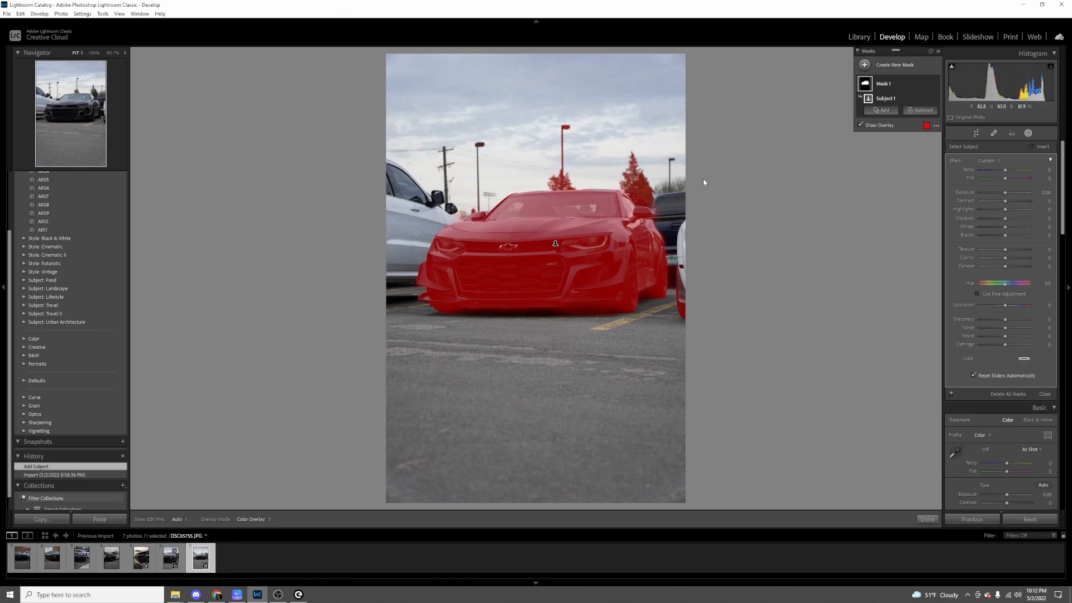
Subtract the light pole, trees and the white car's edge from the subject mask using a brush with size 21.6 and feather 23
click(920, 110)
click(924, 157)
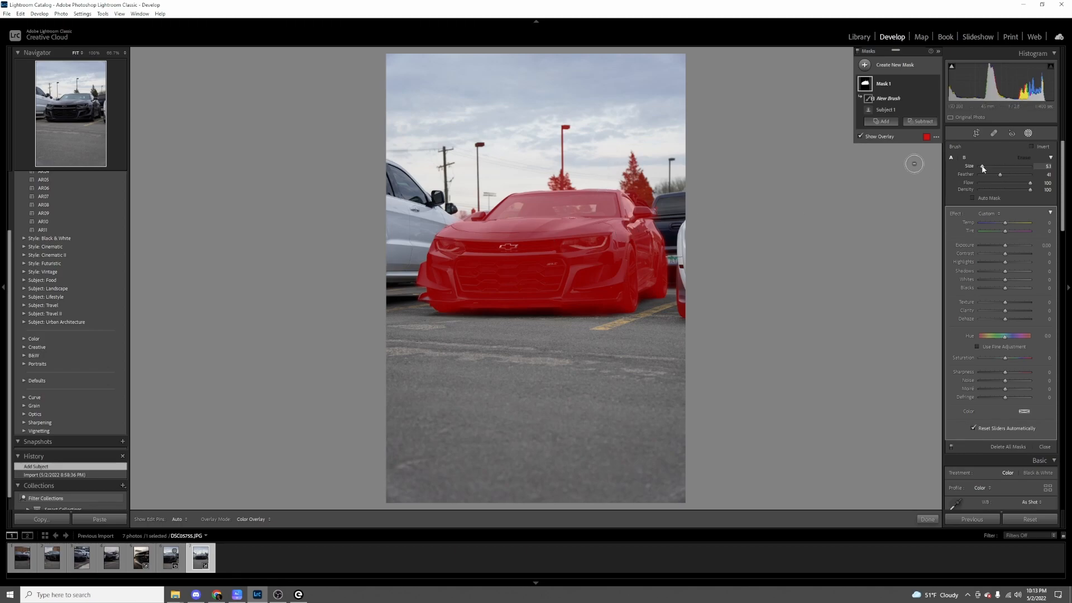
drag(985, 169, 990, 176)
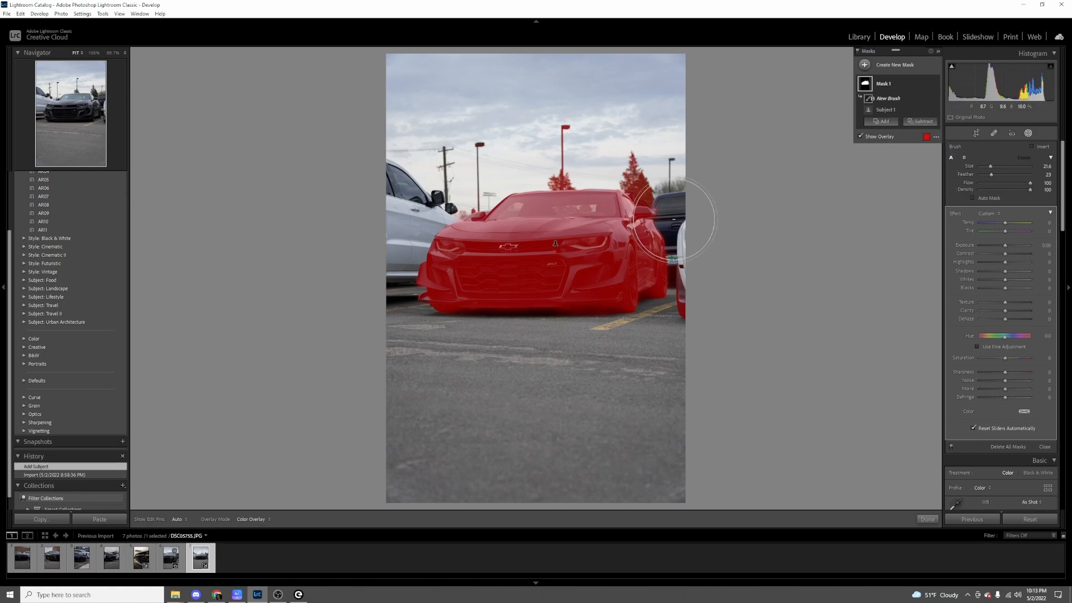
key(h)
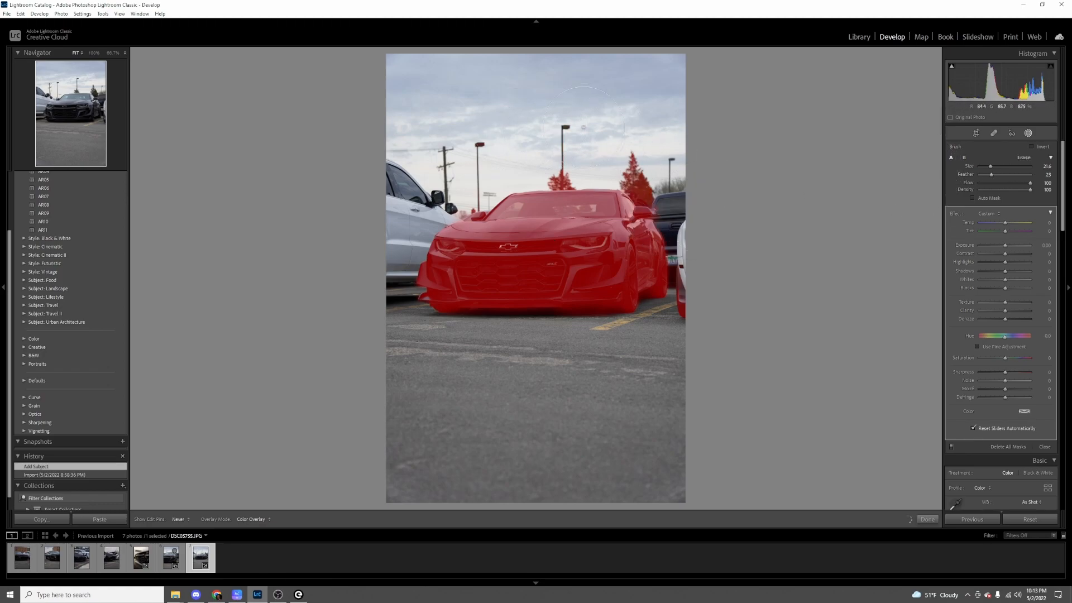
mouse_move(643, 137)
mouse_down()
mouse_move(640, 167)
mouse_move(561, 128)
mouse_up()
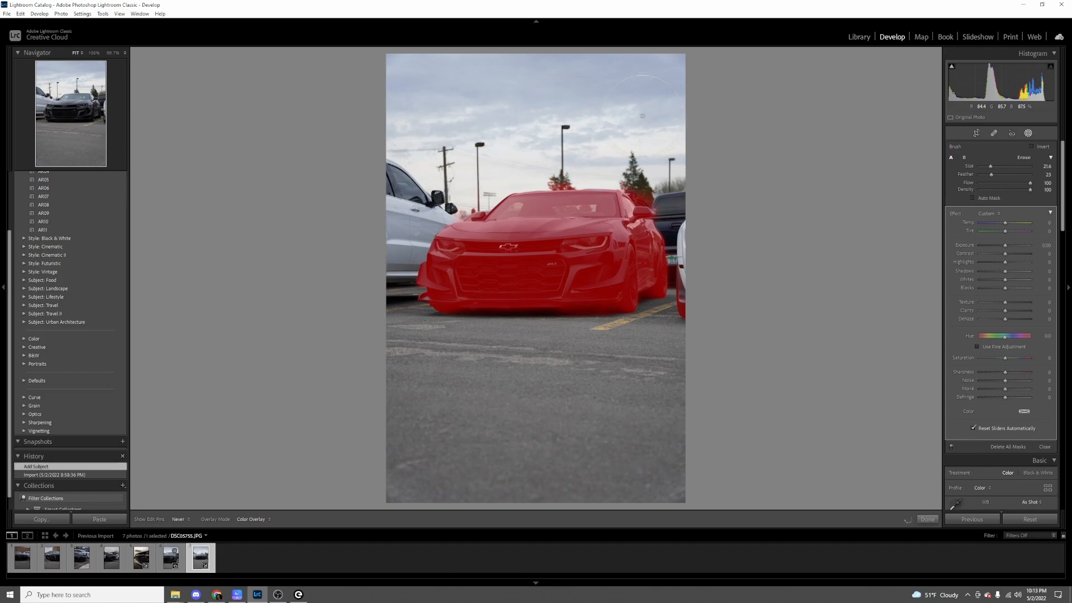
mouse_move(719, 286)
mouse_down()
mouse_move(715, 297)
mouse_move(722, 253)
mouse_move(715, 275)
mouse_up()
mouse_move(670, 141)
mouse_down()
mouse_move(692, 162)
mouse_move(689, 136)
mouse_up()
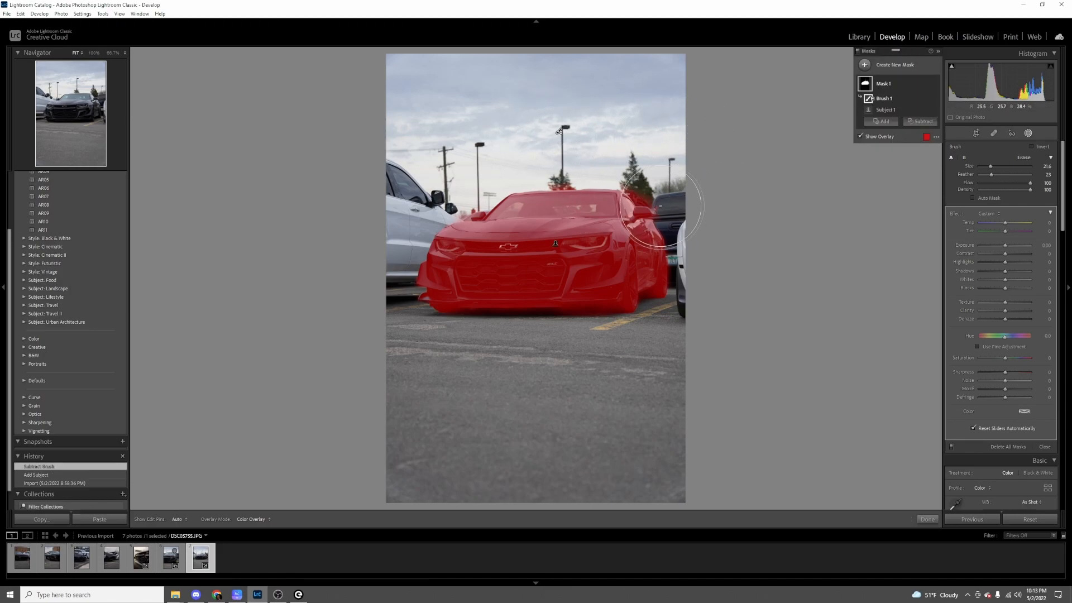
Try subtracting the area behind the Camaro's side window with the brush feather at 100, and undo the stroke
click(111, 54)
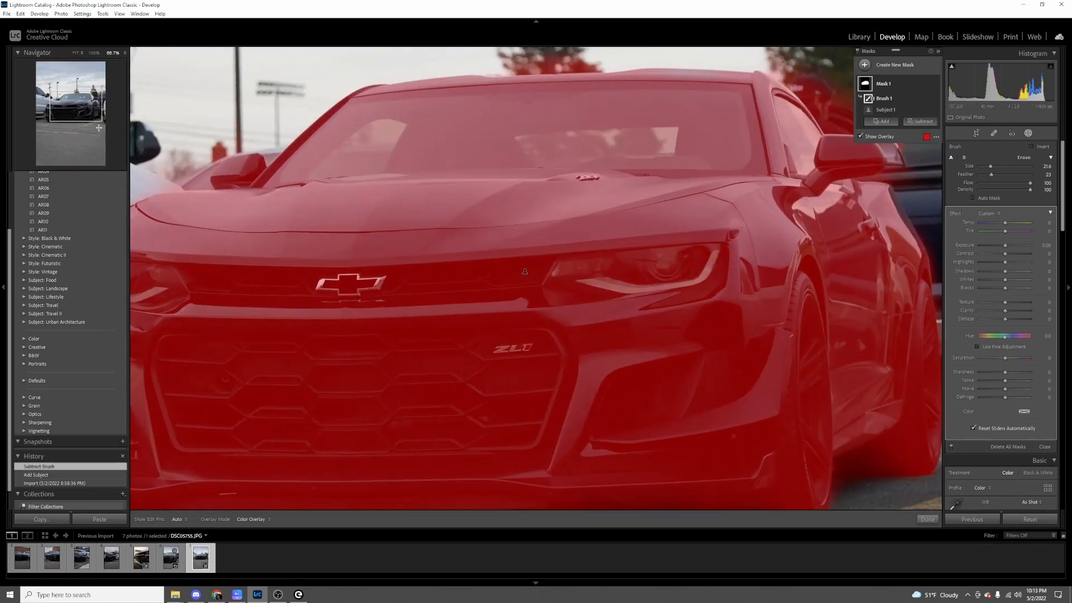
click(88, 103)
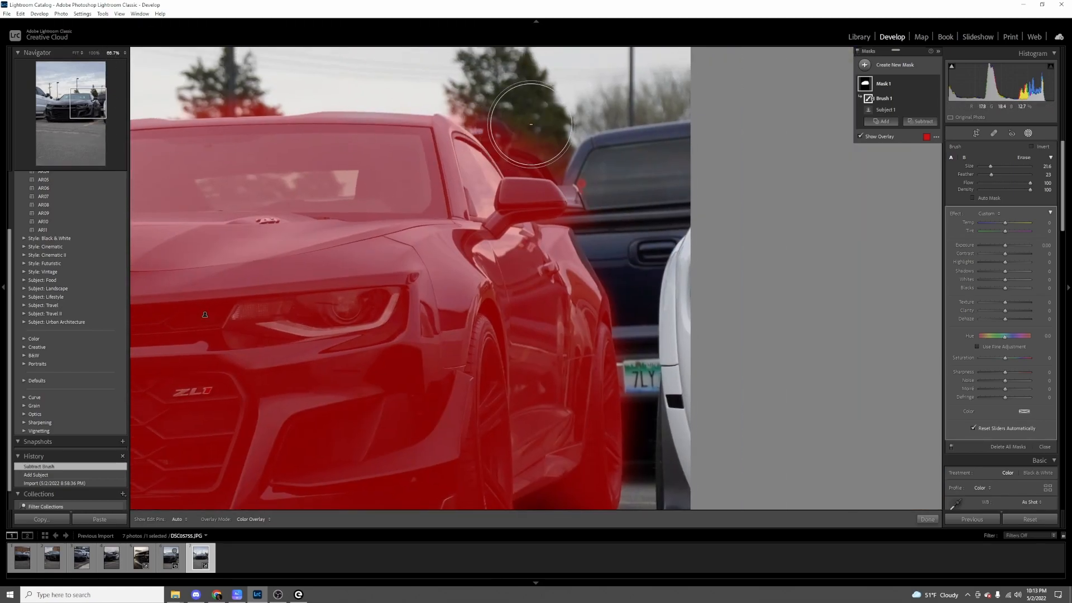
mouse_move(531, 124)
mouse_down()
mouse_move(514, 120)
mouse_move(505, 143)
mouse_move(536, 128)
mouse_up()
drag(991, 174, 1032, 175)
key(h)
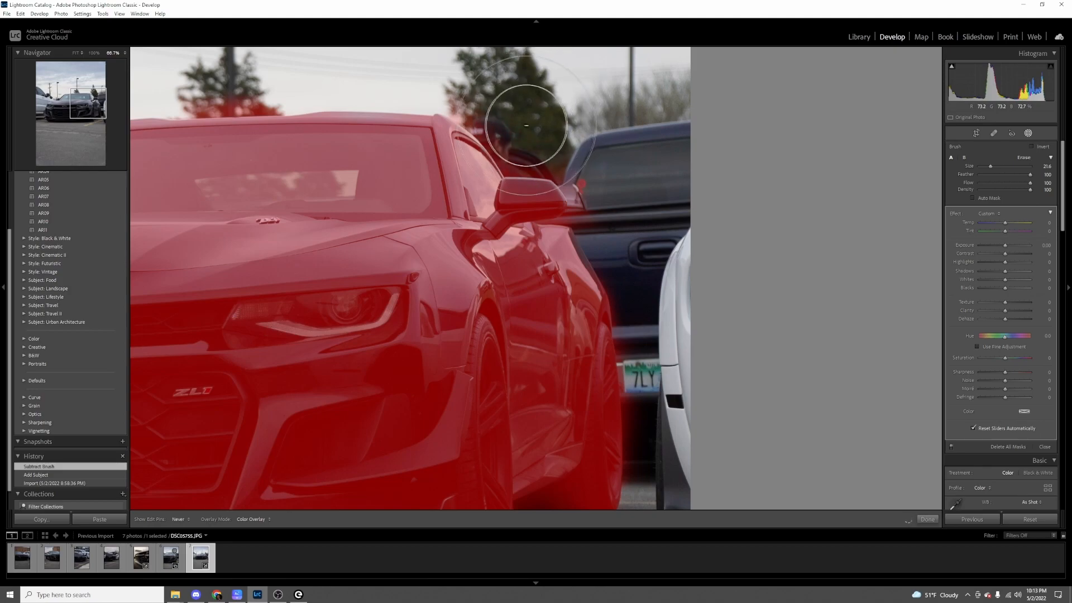
drag(532, 122, 527, 127)
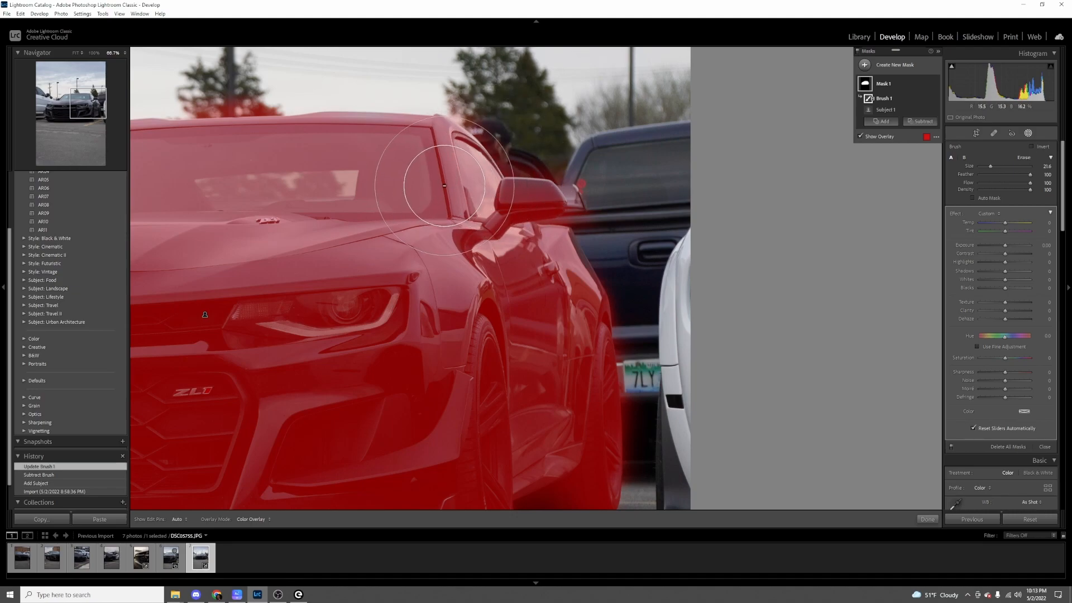
key(ctrl+z)
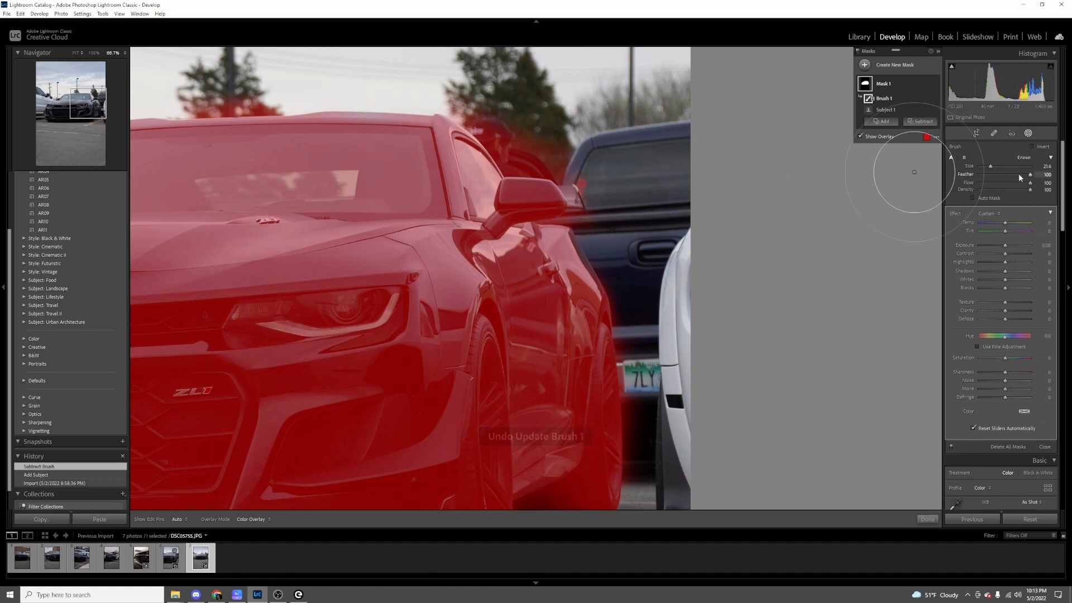
Set the brush feather to 26 and subtract the person and trees behind the Camaro's roof from the mask
click(993, 176)
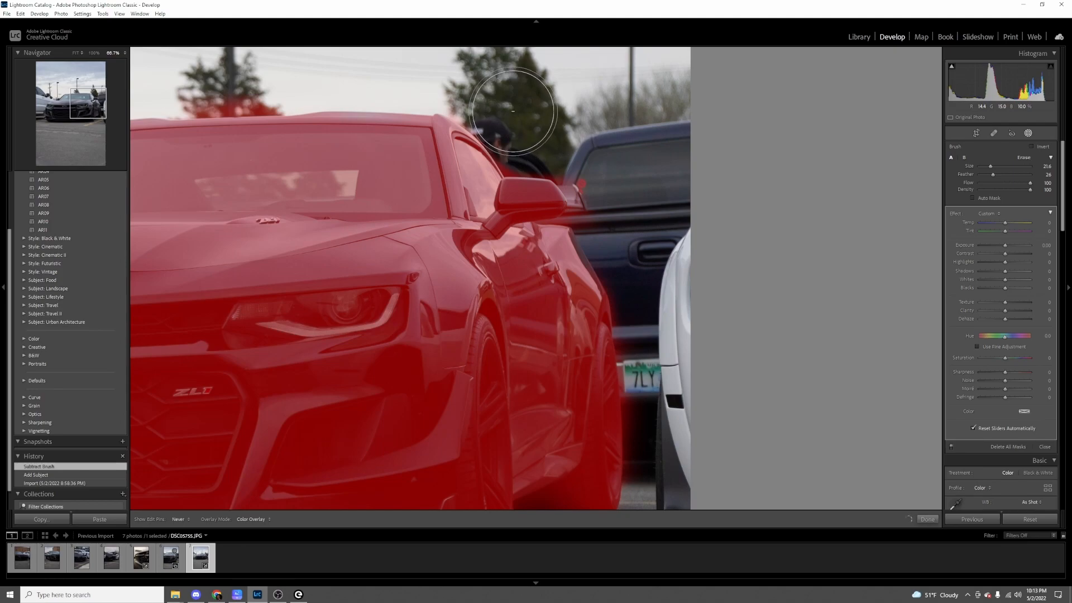
click(530, 131)
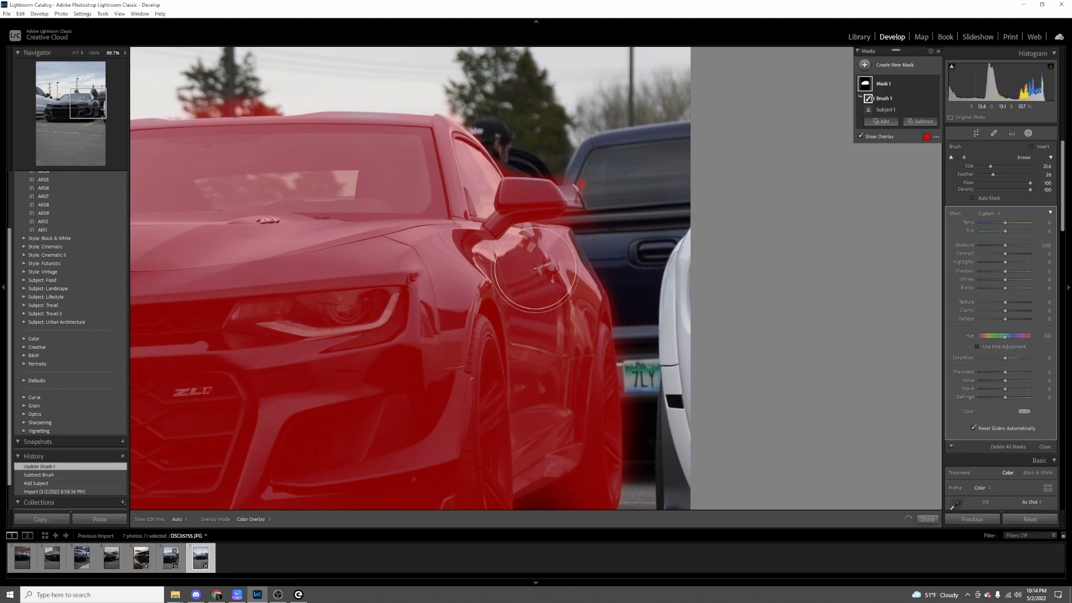
click(83, 102)
mouse_move(422, 94)
mouse_down()
mouse_move(471, 93)
mouse_move(431, 91)
mouse_move(503, 78)
mouse_move(629, 80)
mouse_move(720, 134)
mouse_move(803, 156)
mouse_move(797, 163)
mouse_up()
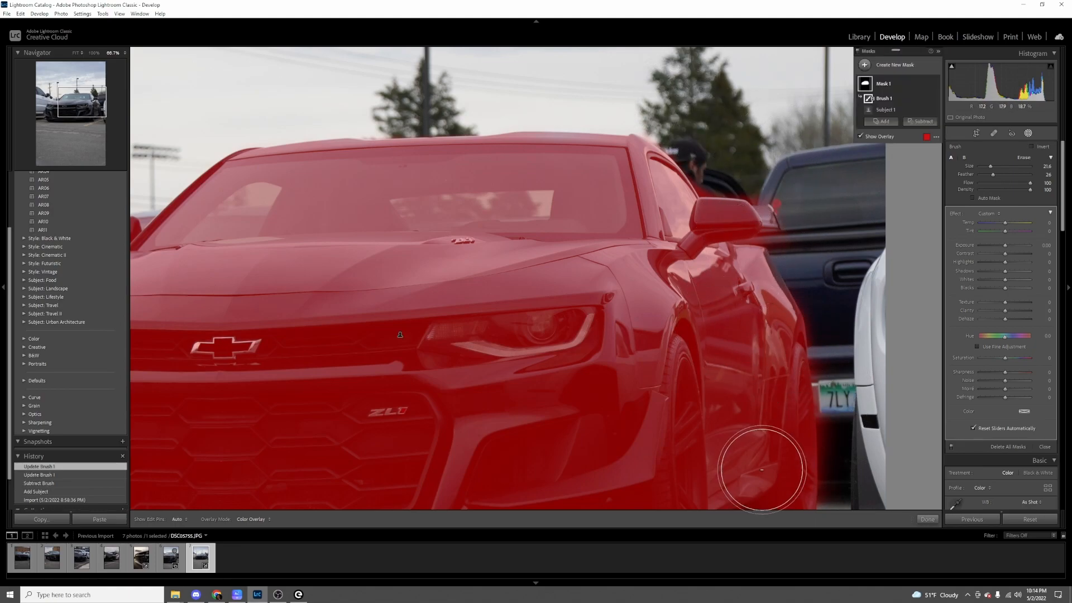
Subtract the mask spill over the dark truck and licence plate beside the Camaro's rear wheel
drag(74, 116, 73, 125)
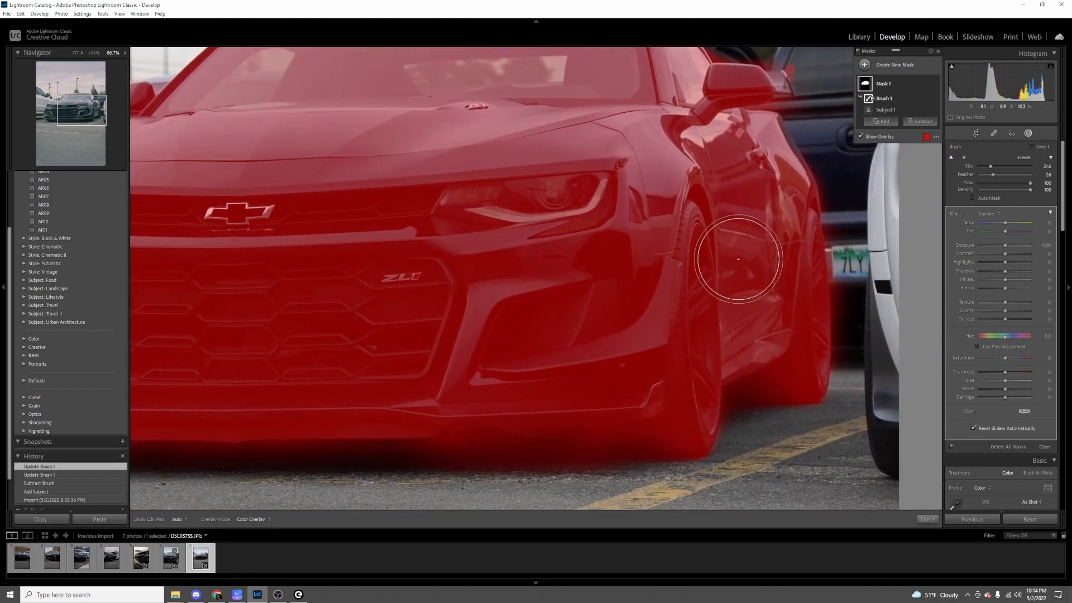
key(h)
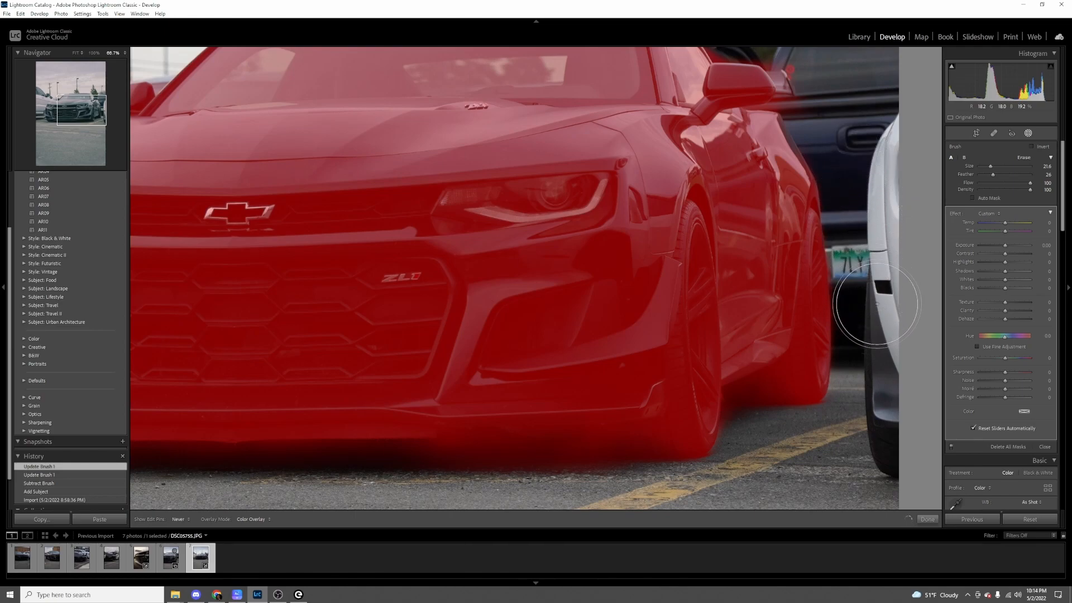
mouse_move(874, 272)
mouse_down()
mouse_move(874, 361)
mouse_move(870, 284)
mouse_up()
Subtract the mask spill between the silver car and the Camaro, around the front bumper edge and up beyond the hood
click(58, 105)
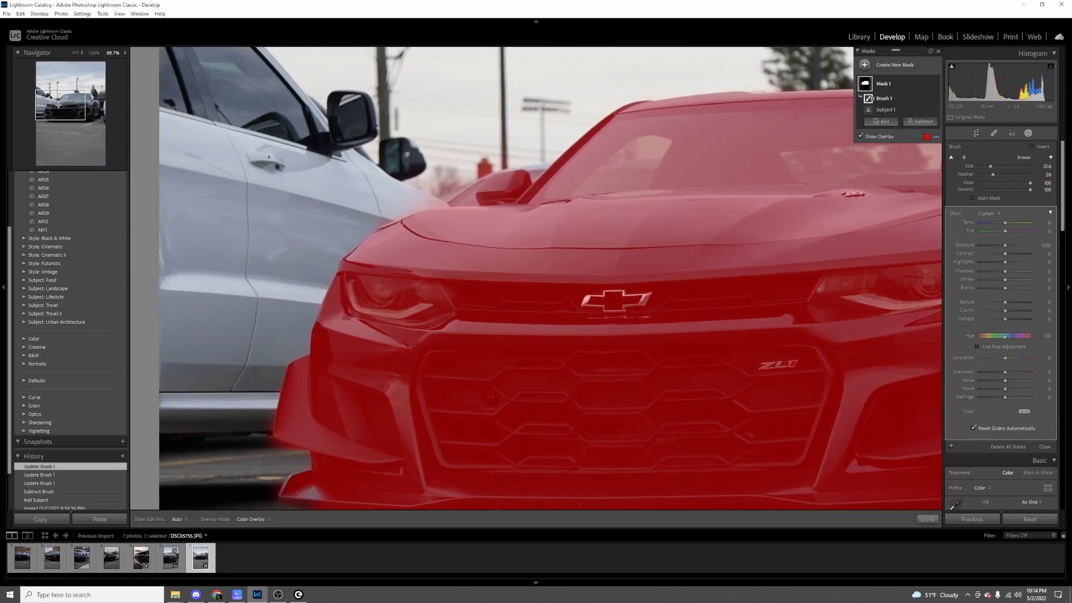
drag(58, 105, 54, 111)
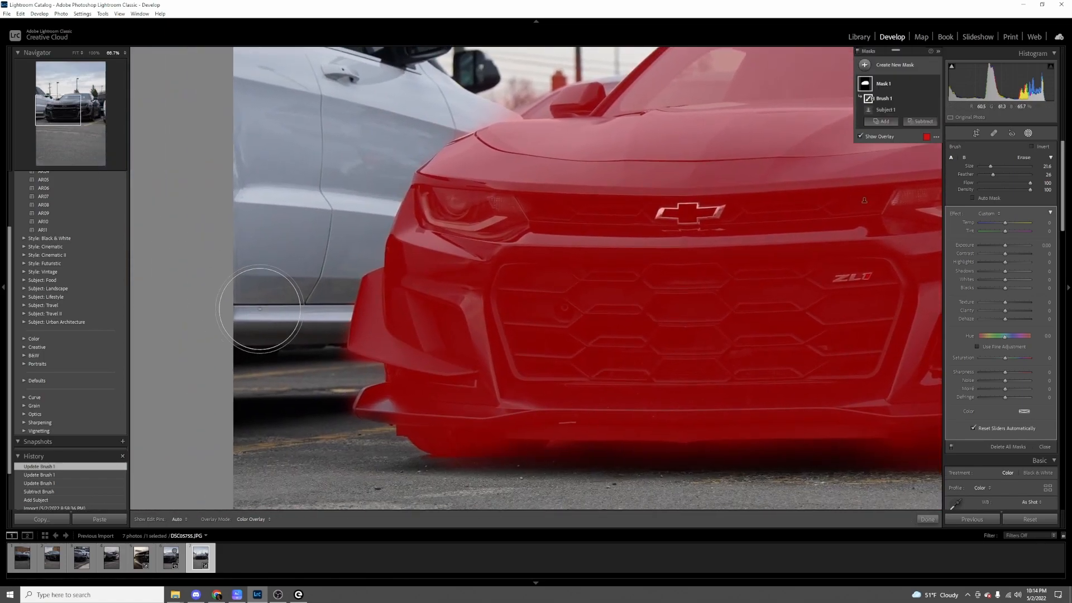
mouse_move(314, 300)
mouse_down()
mouse_move(301, 338)
mouse_move(304, 404)
mouse_up()
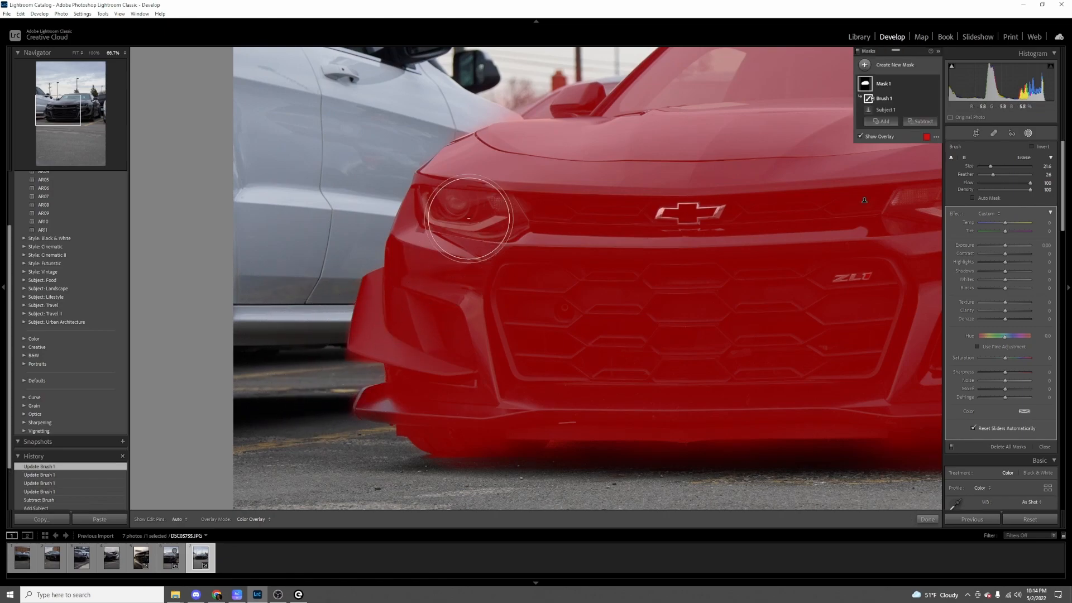
mouse_move(502, 73)
mouse_down()
mouse_move(514, 55)
mouse_move(556, 52)
mouse_move(526, 51)
mouse_up()
Subtract leftover mask spill from the background beside the Camaro's mirror nearest the dark truck
mouse_move(59, 113)
mouse_down()
mouse_move(67, 101)
mouse_move(93, 104)
mouse_up()
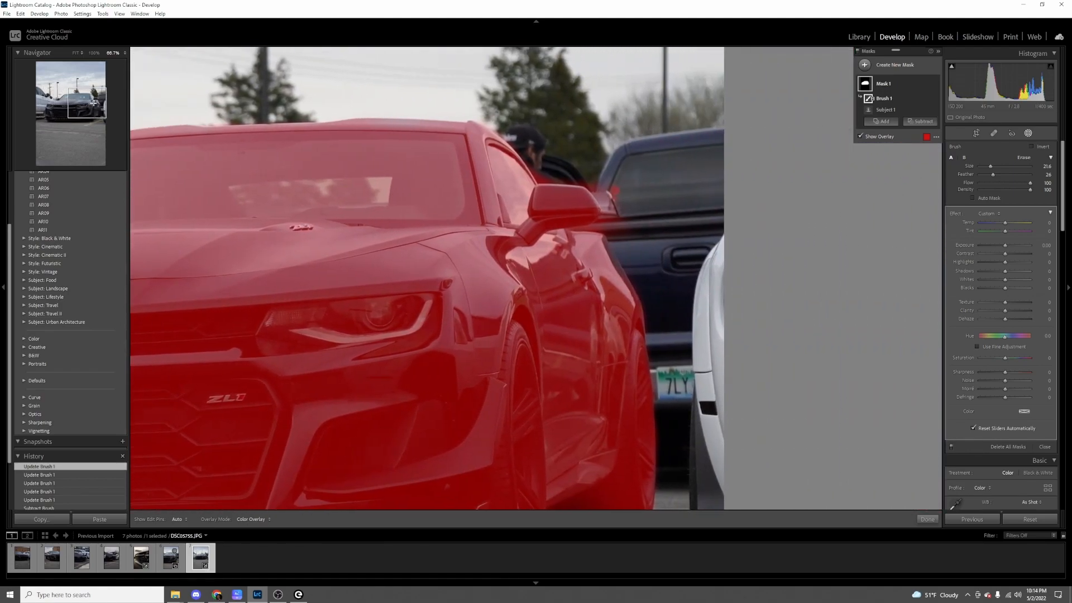
key(h)
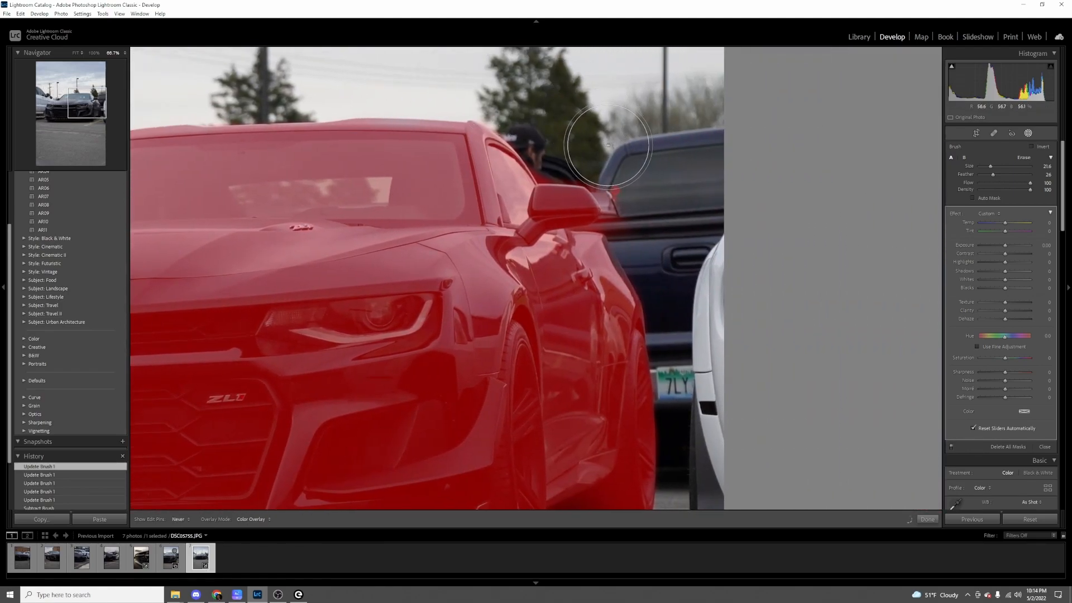
key(h)
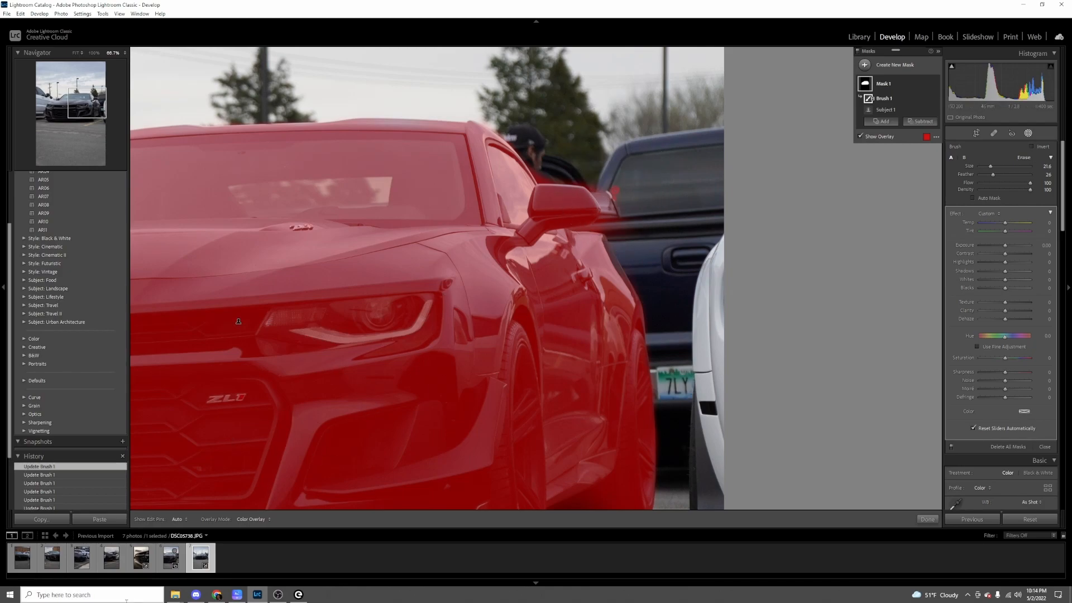
click(113, 564)
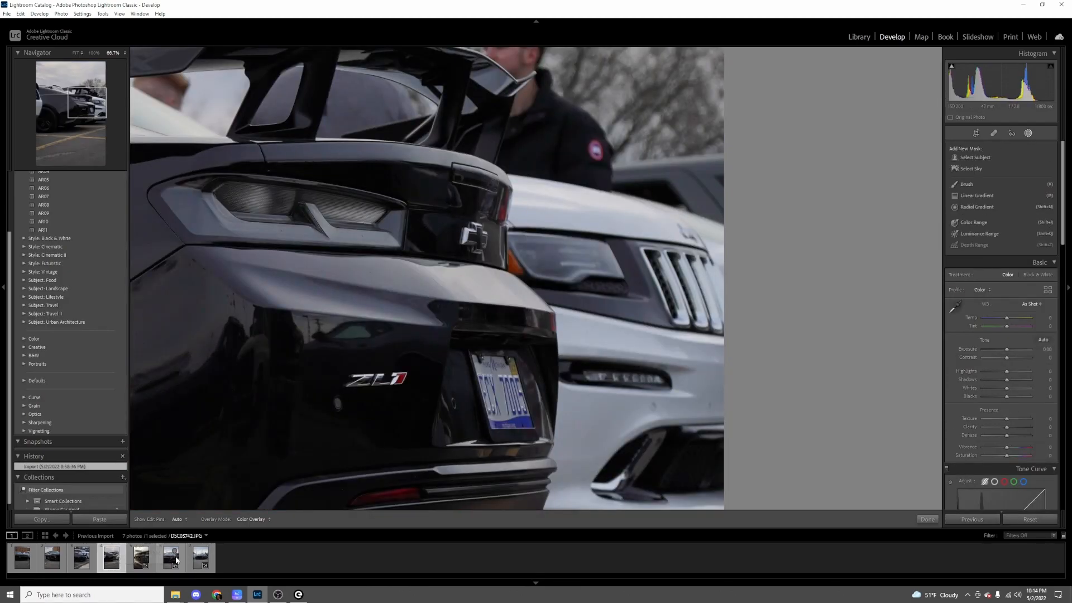
click(201, 557)
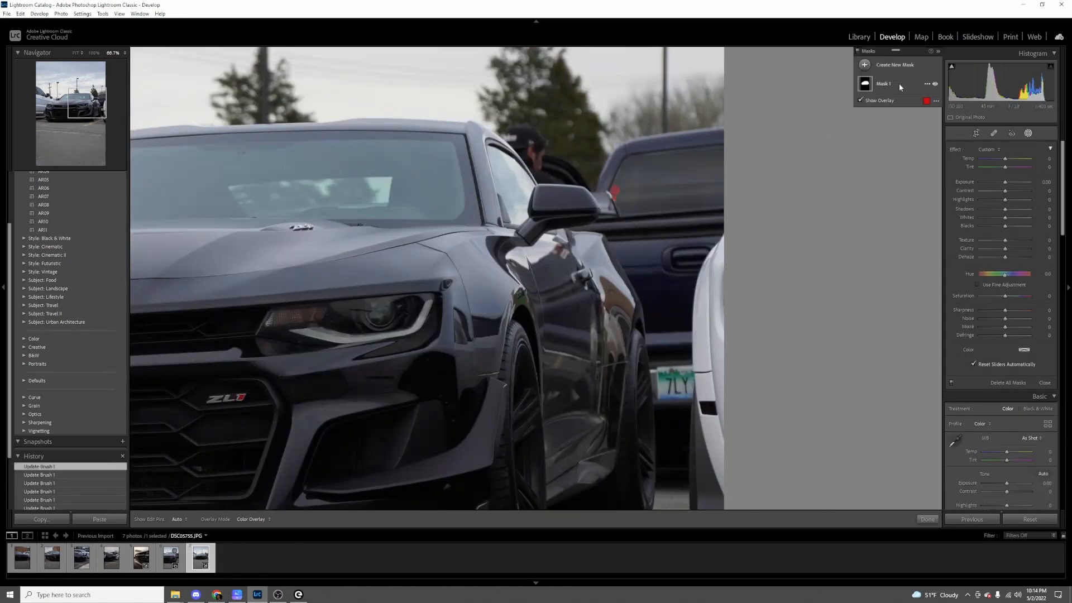
click(898, 83)
click(885, 98)
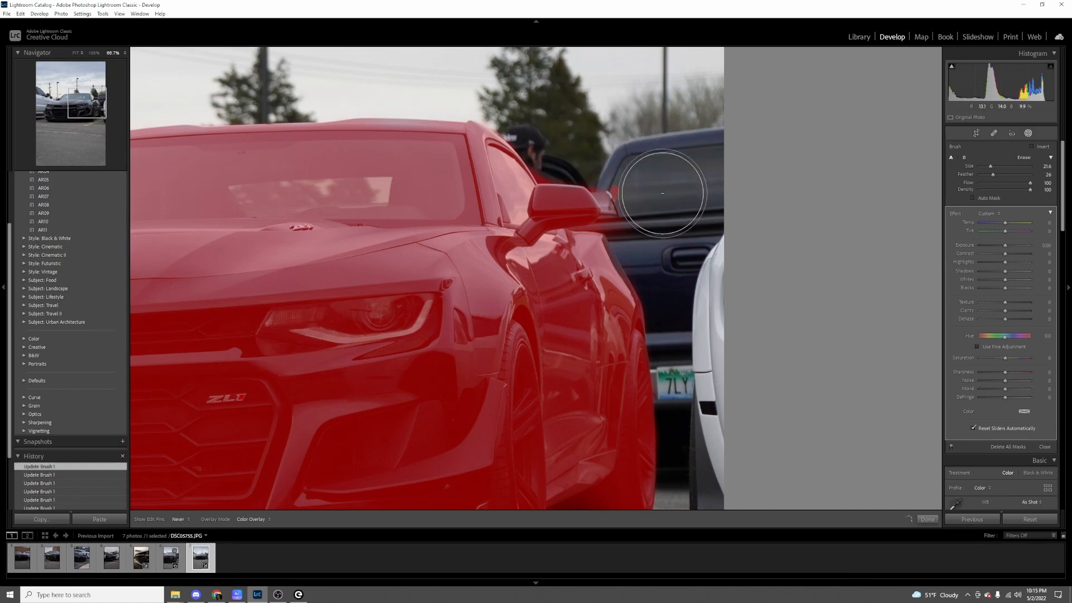
key(h)
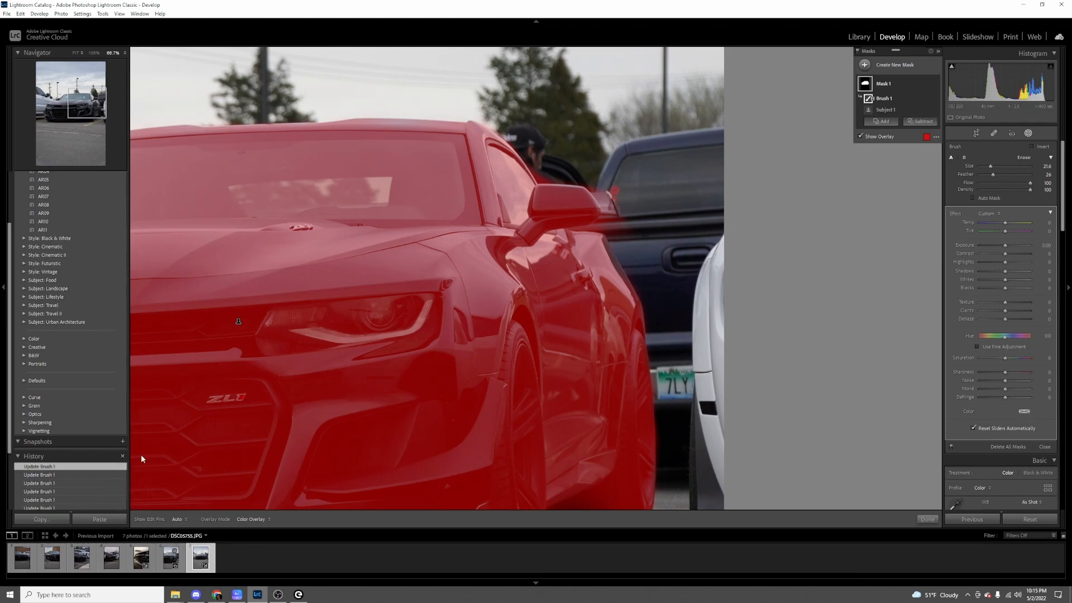
Set the brush to size 9.2 and feather 42 and subtract the fine mask spill around the Camaro's mirror and rear fender beside the dark truck
click(68, 103)
drag(69, 103, 92, 106)
click(93, 53)
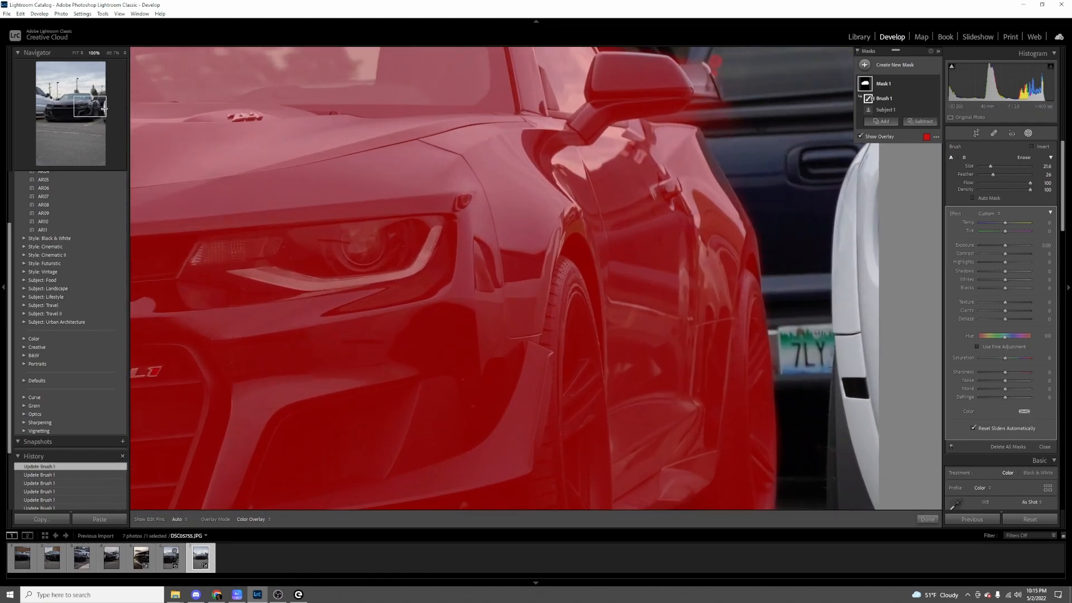
scroll(916, 163, down, 6)
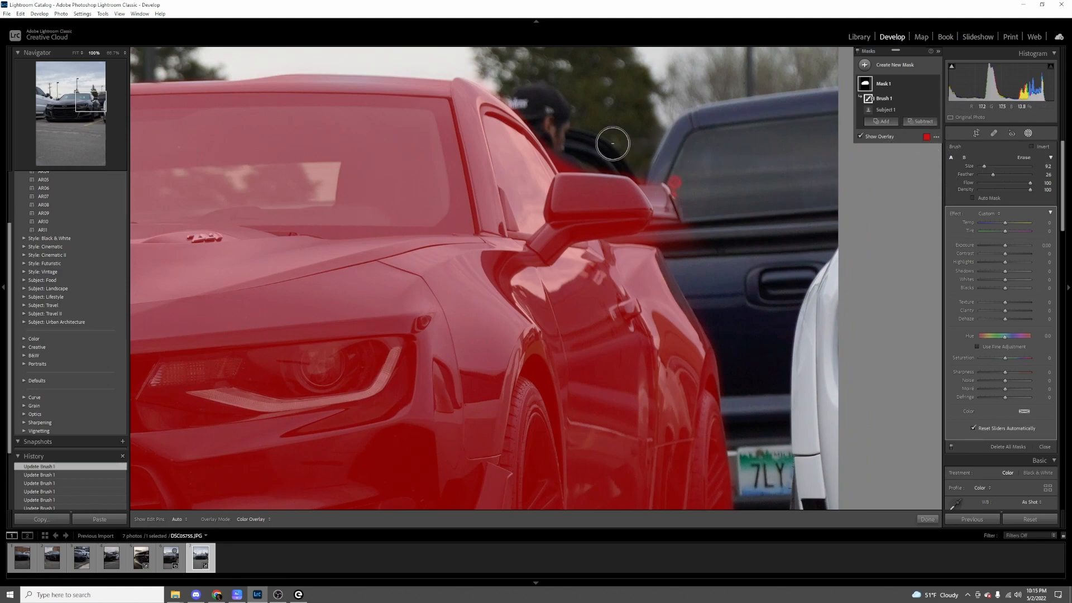
click(1000, 175)
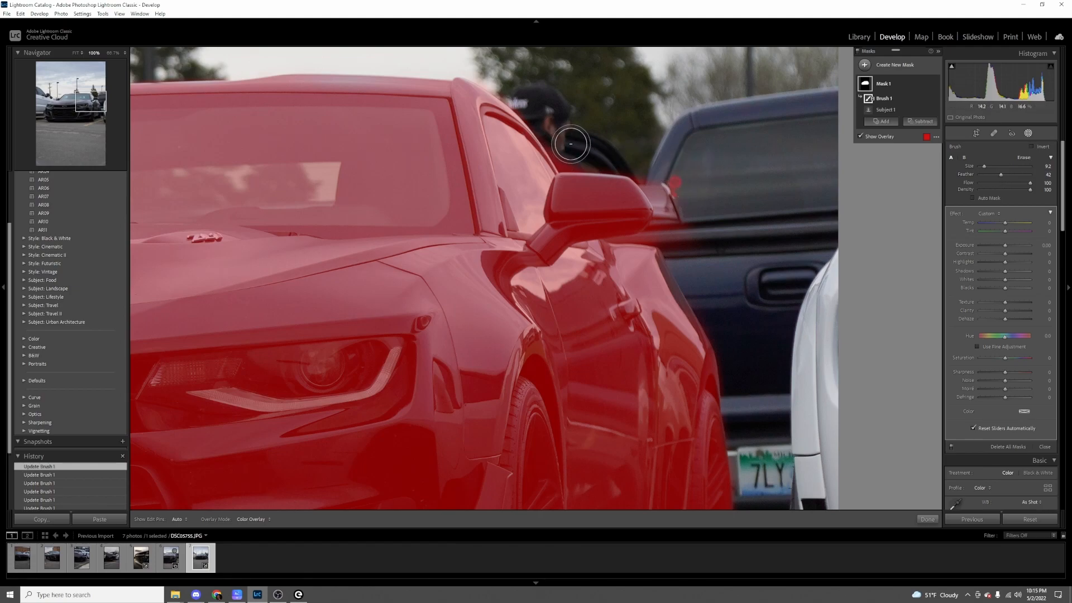
key(h)
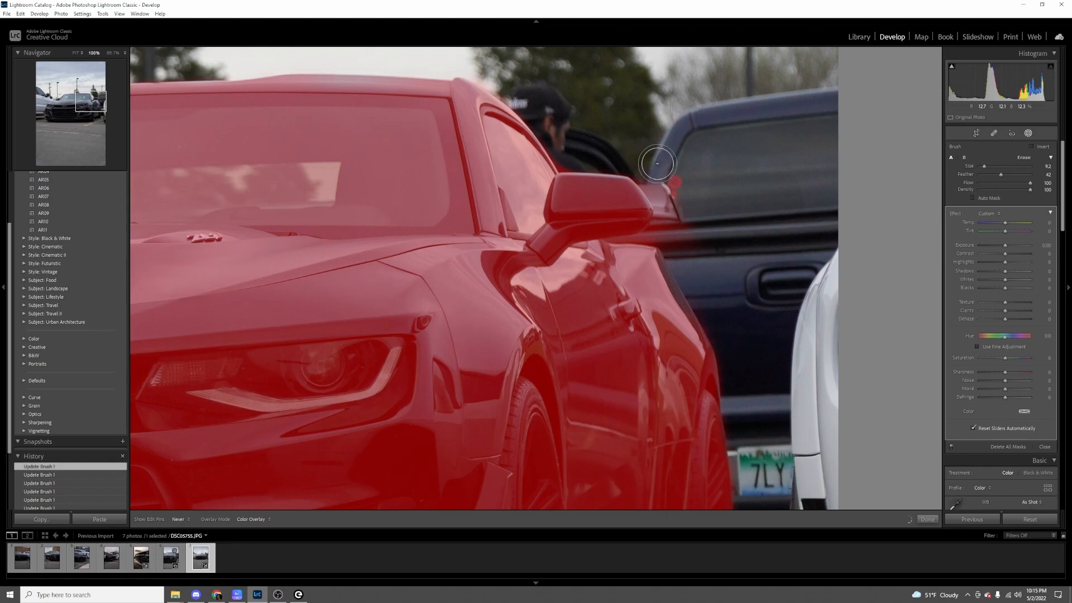
mouse_move(702, 242)
mouse_down()
mouse_move(679, 242)
mouse_move(693, 257)
mouse_up()
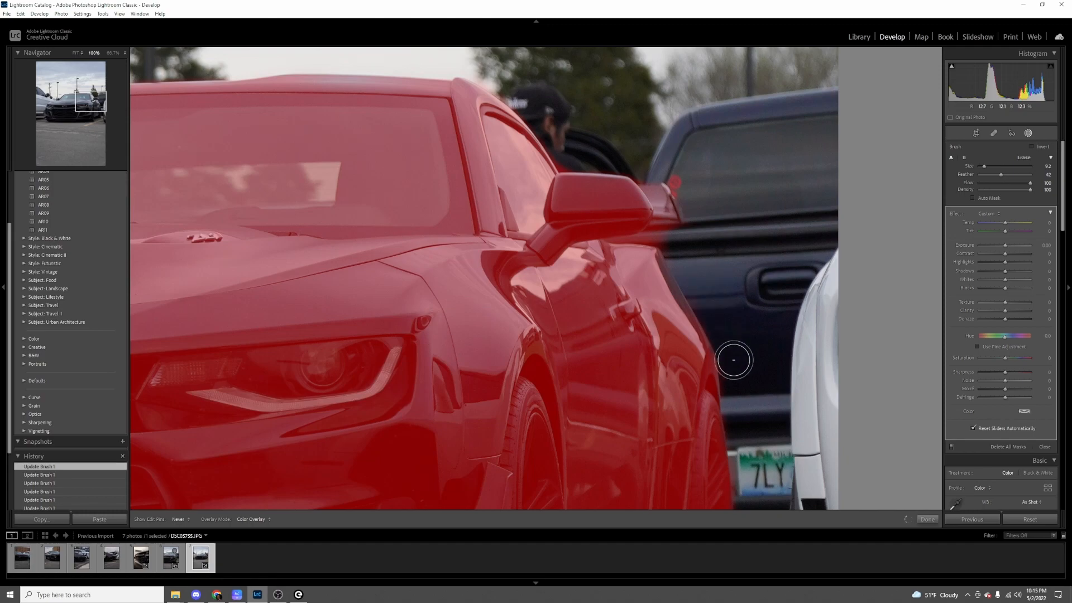
key(h)
Subtract the remaining mask spill beside the silver car, around the front bumper's outer edge and behind the hood and mirror
click(42, 110)
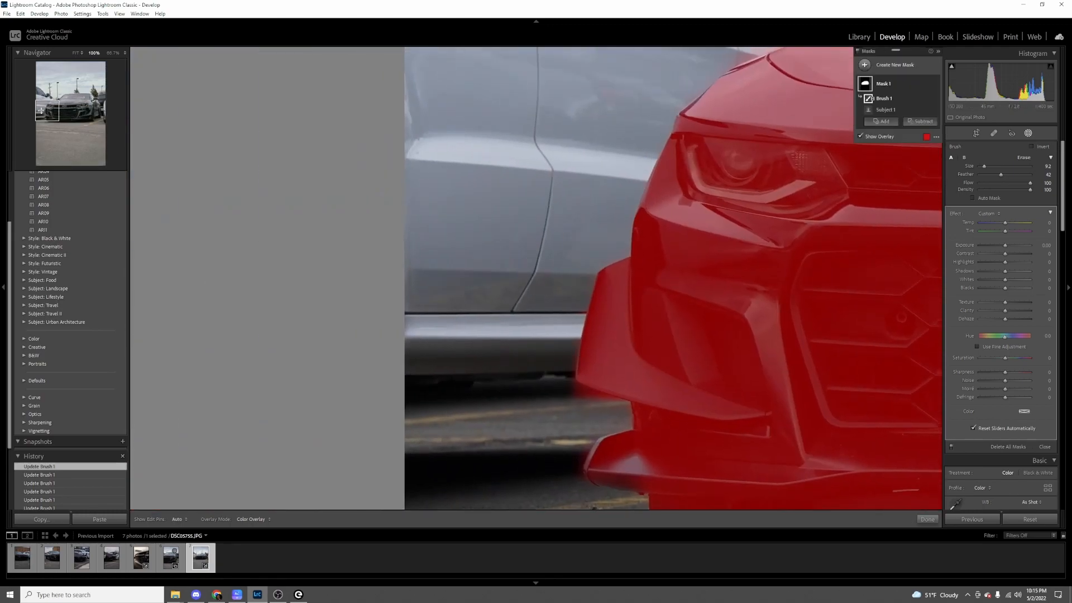
key(h)
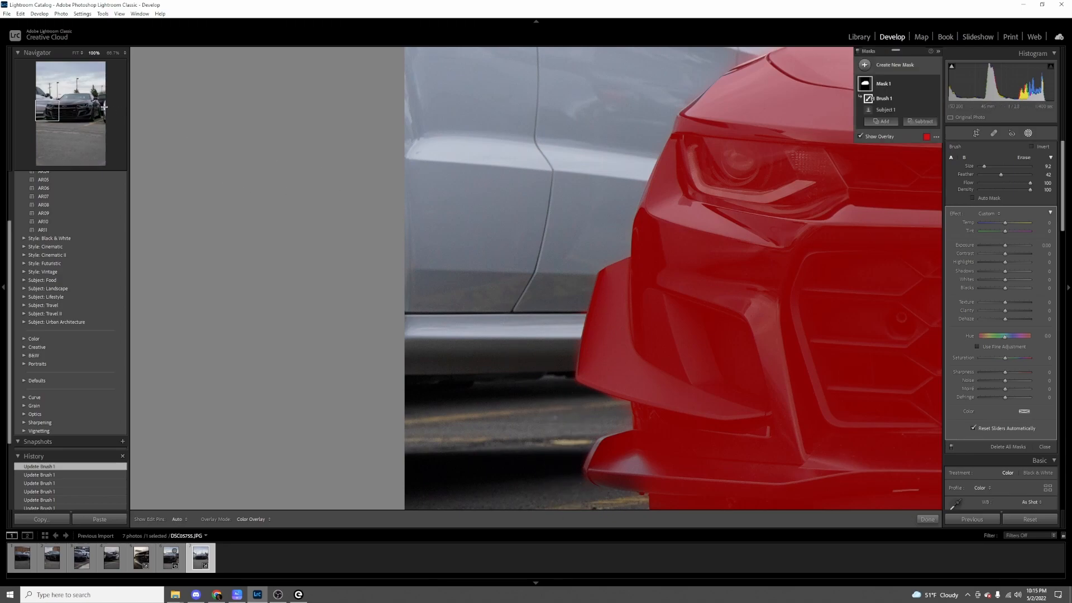
mouse_move(47, 113)
mouse_down()
mouse_move(60, 123)
mouse_move(57, 101)
mouse_up()
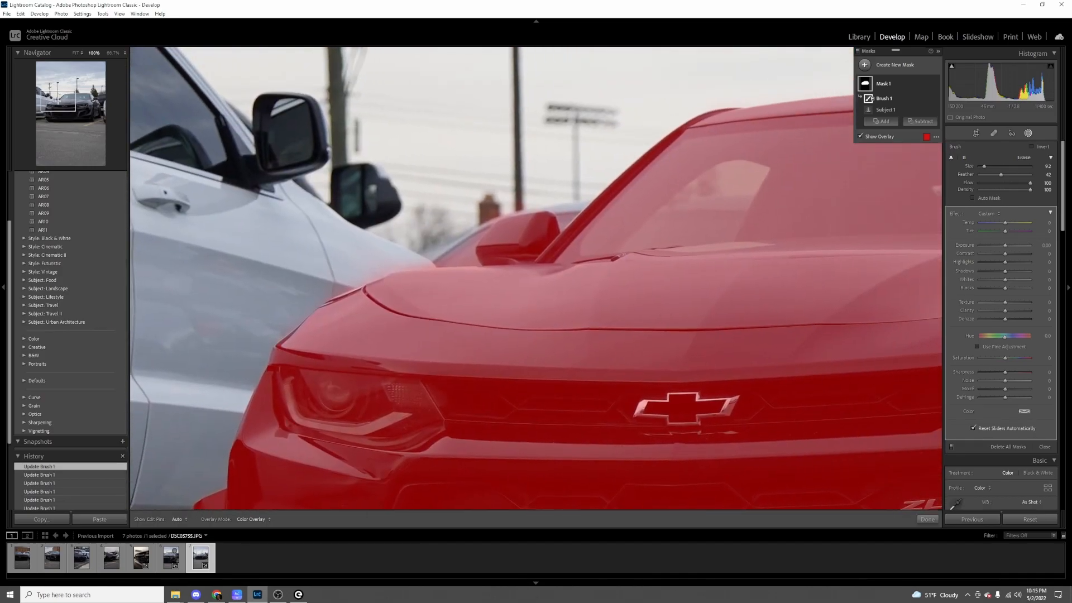
drag(573, 193, 570, 192)
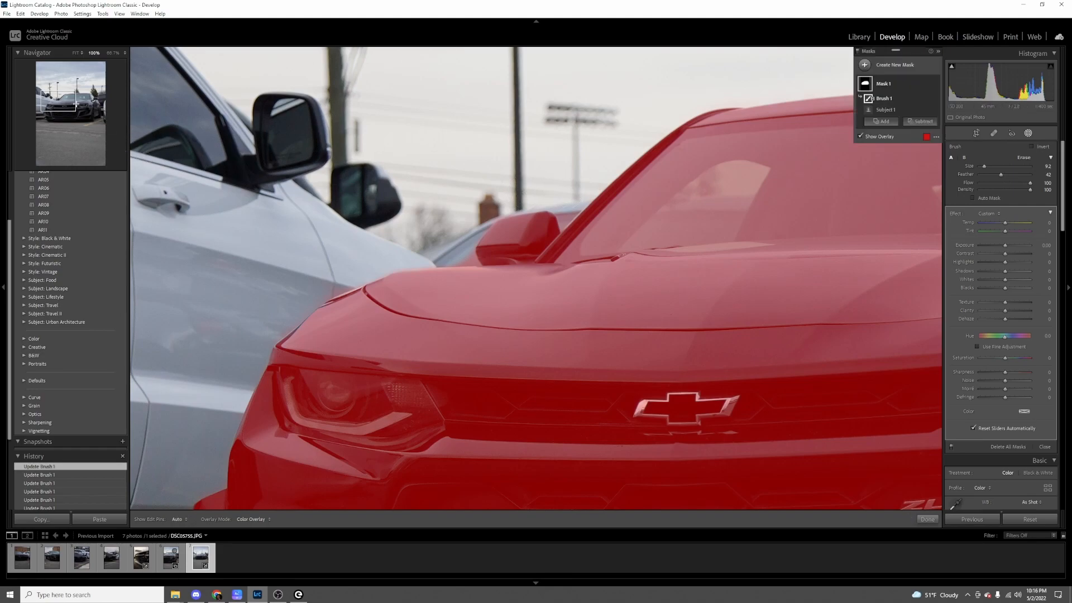
Subtract the mask spill from the gap beneath the Camaro's mirror nearest the dark truck
drag(59, 101, 97, 101)
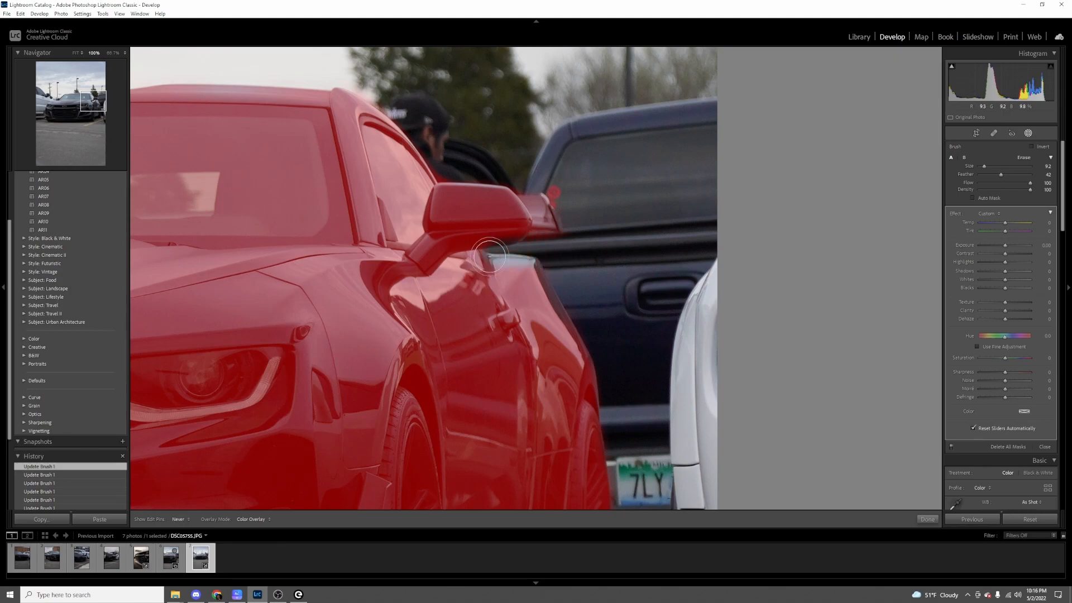
key(h)
key(h)
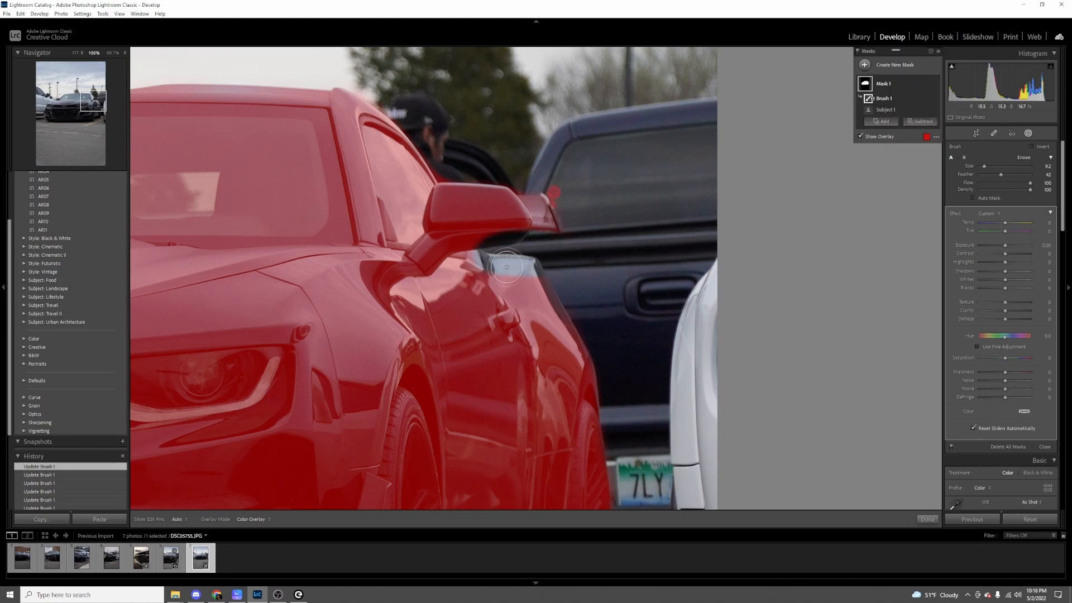
Subtract the thin mask spill around the Camaro's mirror nearest the silver car, including the gap beside the windshield pillar
click(88, 106)
drag(88, 106, 52, 103)
key(h)
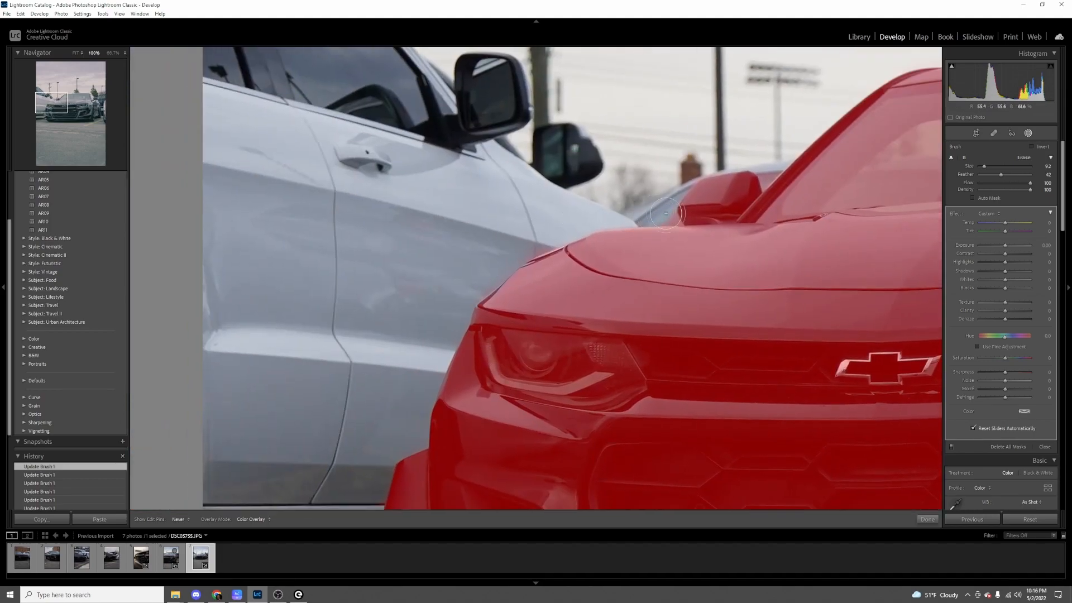
key(h)
key(h)
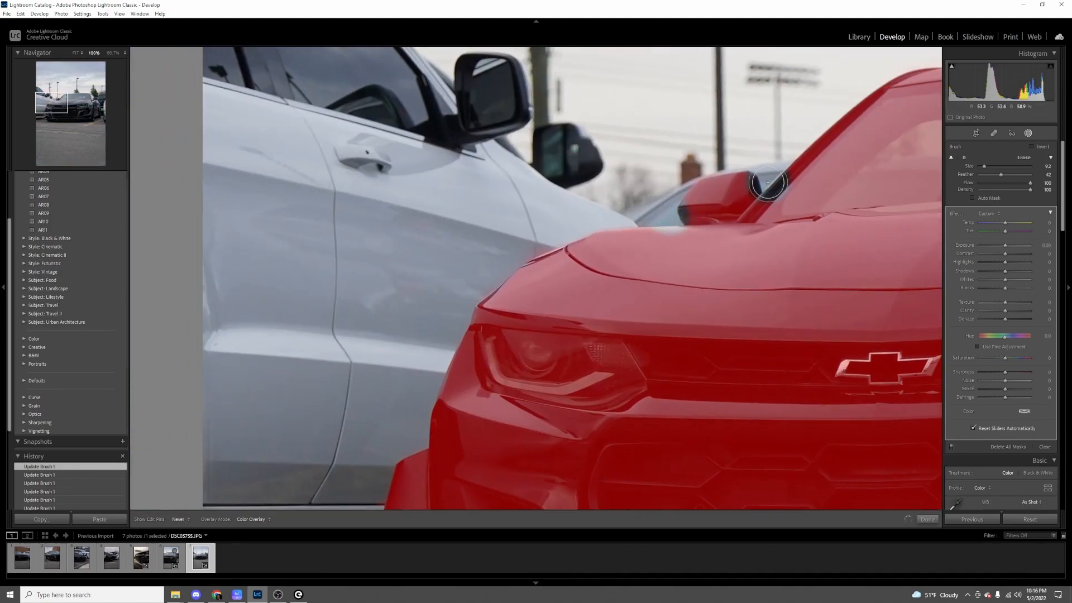
key(h)
key(h)
key(h)
Add a new brush to Mask 1 and paint back the erased rear fender and mirror underside beside the dark truck
click(90, 117)
drag(90, 117, 93, 100)
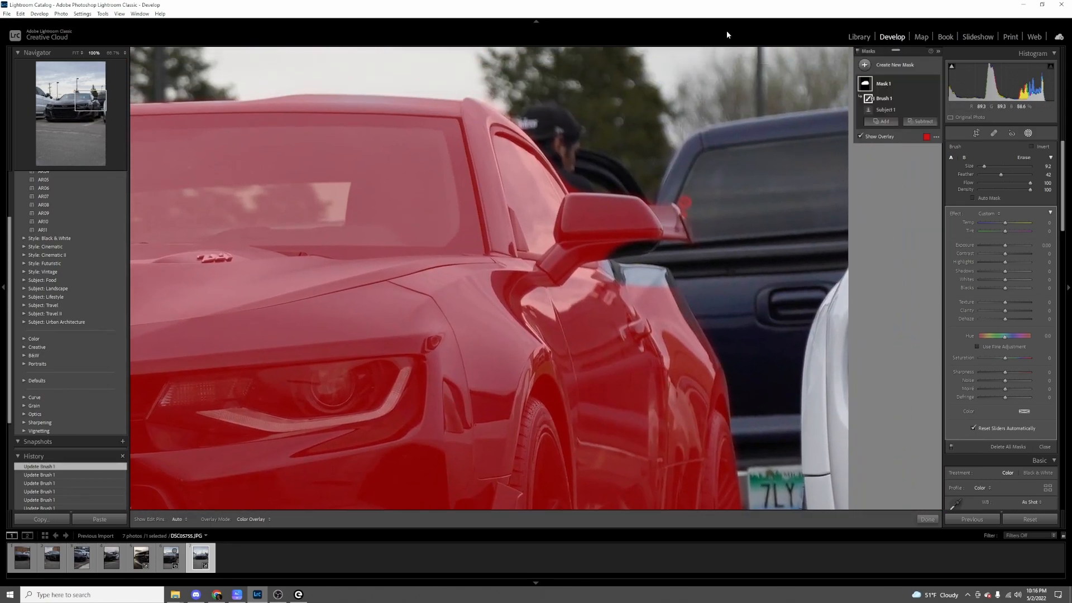
click(879, 122)
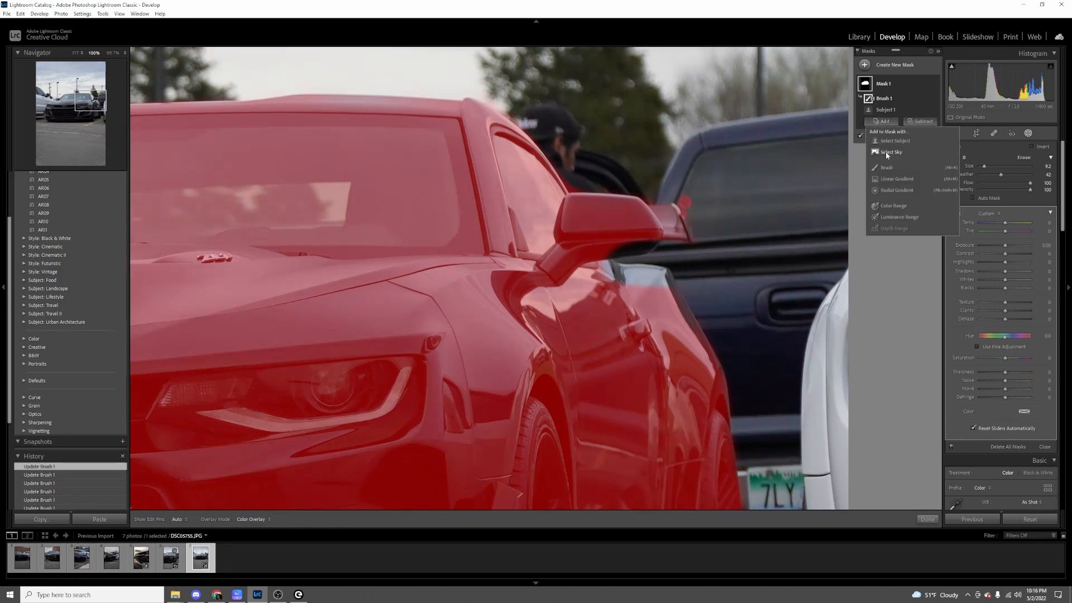
click(889, 167)
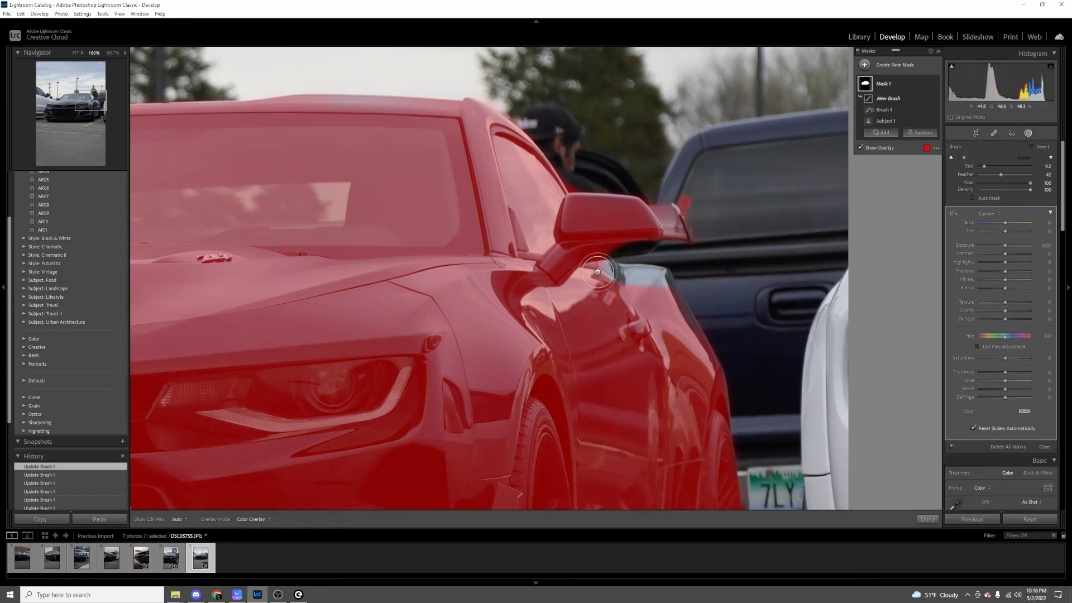
drag(606, 279, 641, 285)
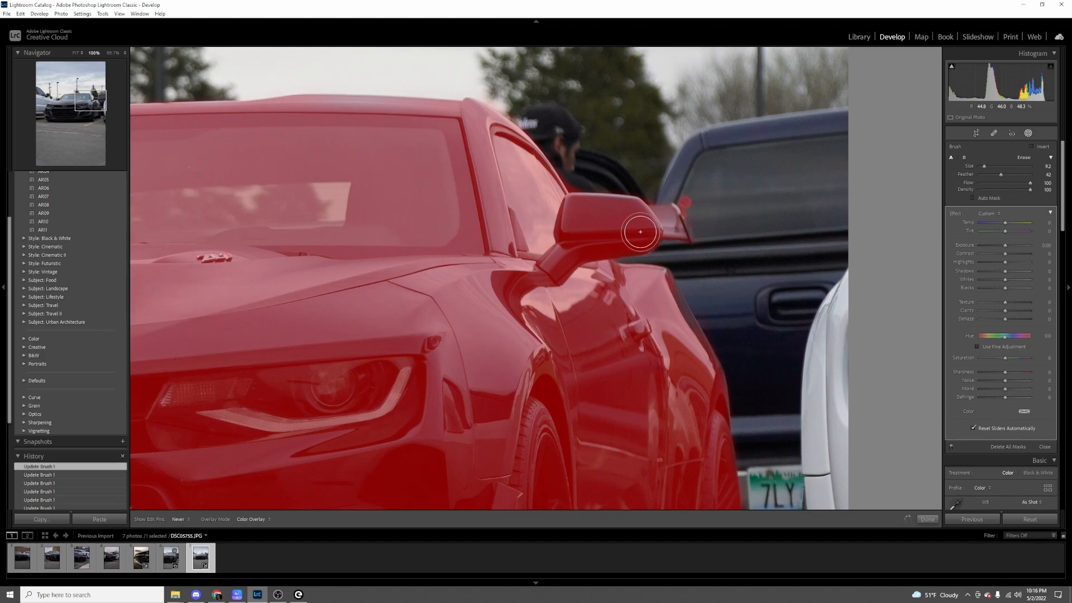
key(k)
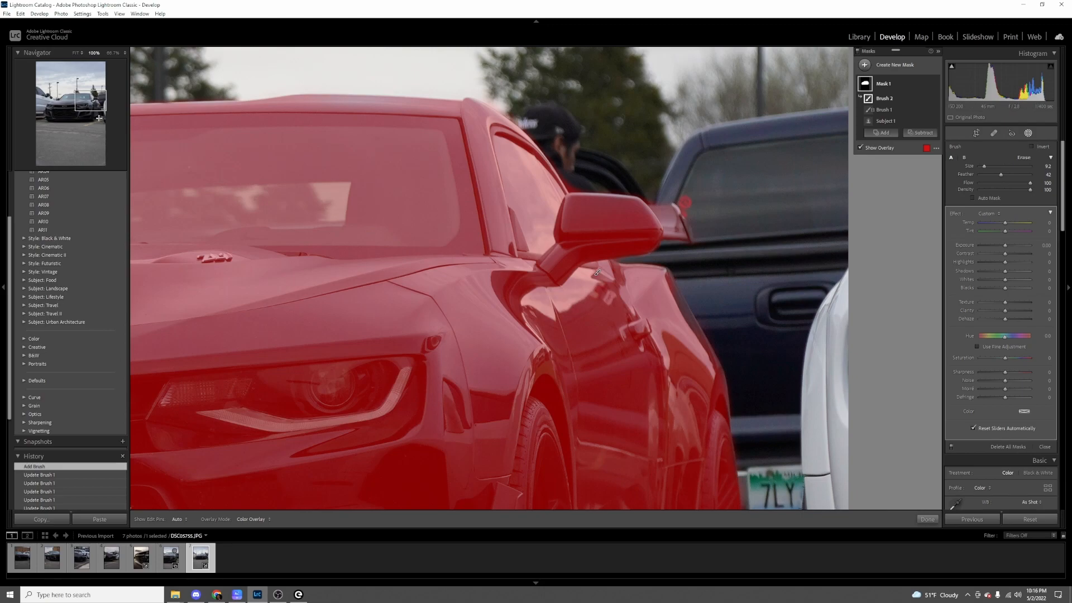
Paint the mask back over the windshield pillar, mirror and hood edge on the Camaro's side nearest the silver car
drag(92, 109, 56, 100)
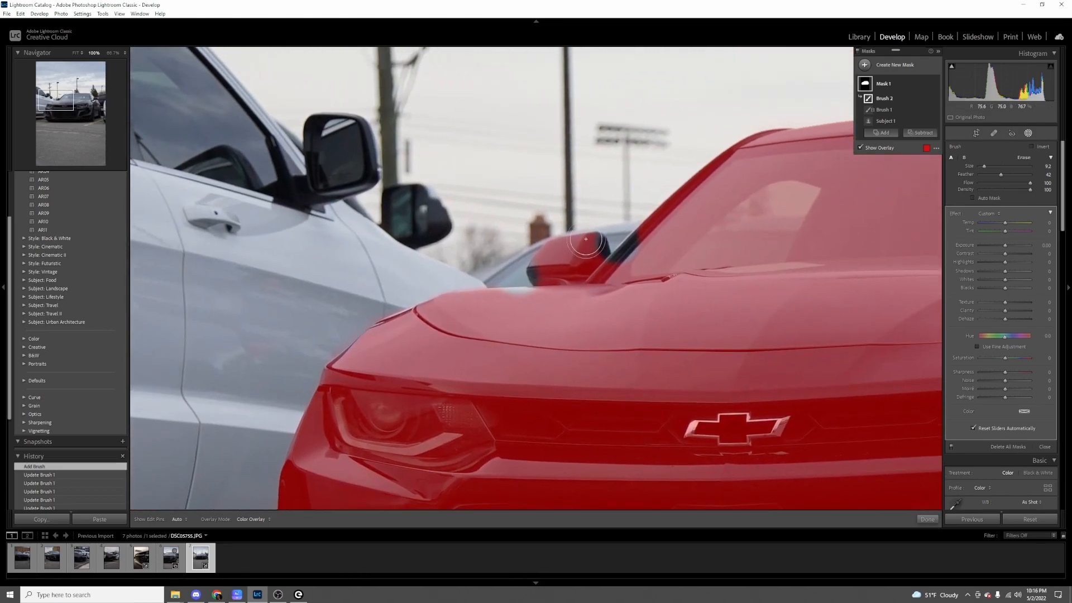
key(h)
mouse_move(646, 249)
mouse_down()
mouse_move(626, 277)
mouse_move(555, 281)
mouse_up()
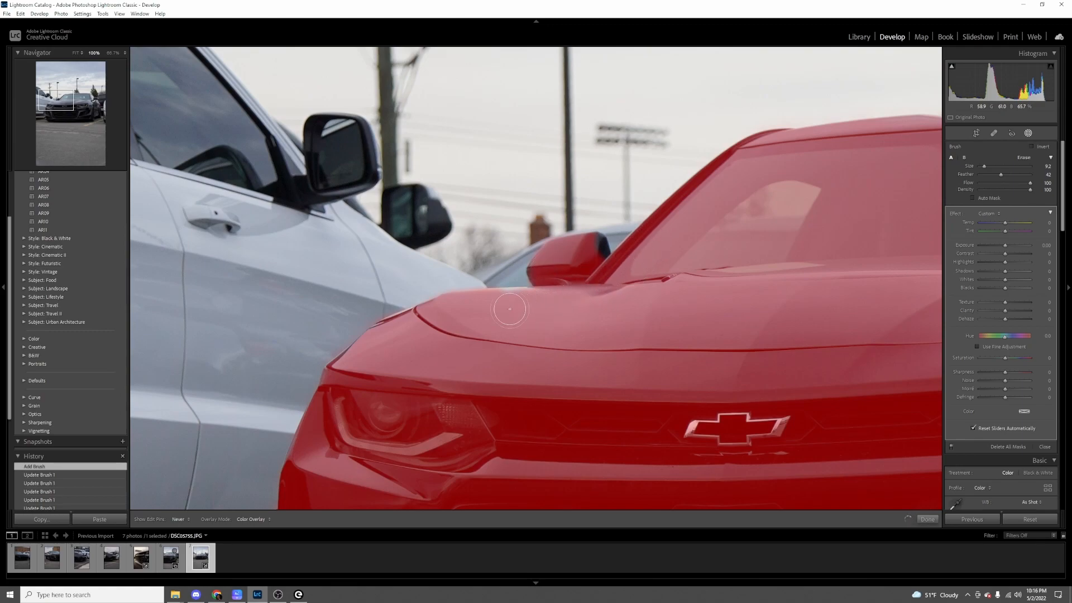
mouse_move(539, 306)
mouse_down()
mouse_move(578, 283)
mouse_move(589, 257)
mouse_move(547, 273)
mouse_move(592, 251)
mouse_move(579, 268)
mouse_move(561, 282)
mouse_up()
drag(359, 365, 685, 338)
mouse_move(64, 111)
mouse_down()
mouse_move(75, 99)
mouse_move(62, 104)
mouse_up()
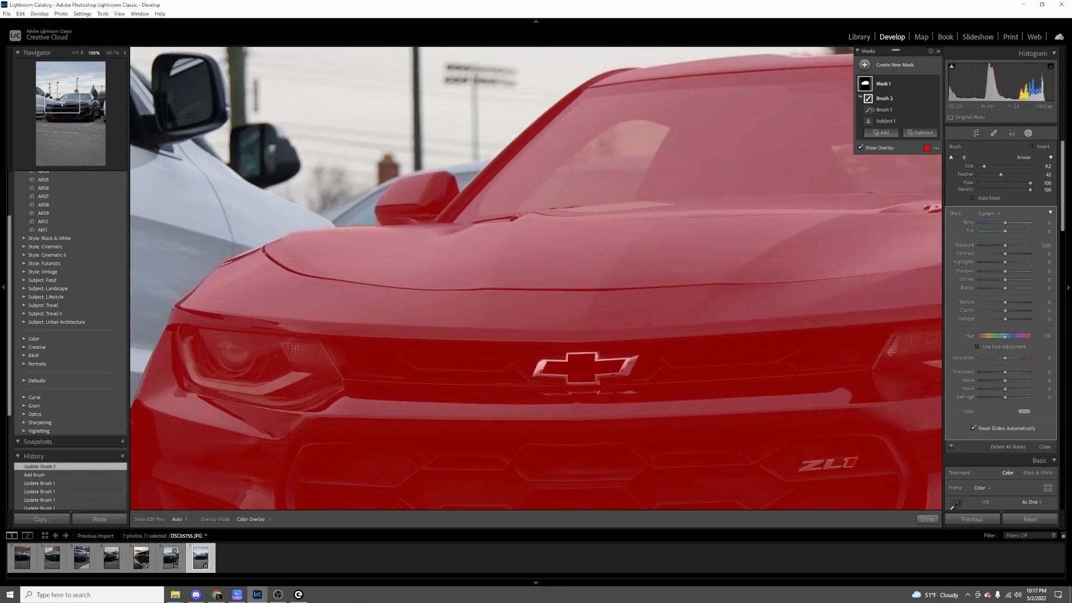
drag(441, 194, 445, 191)
Try the car mask's Clarity at 100, at low and negative strengths, and finally at 23
click(74, 53)
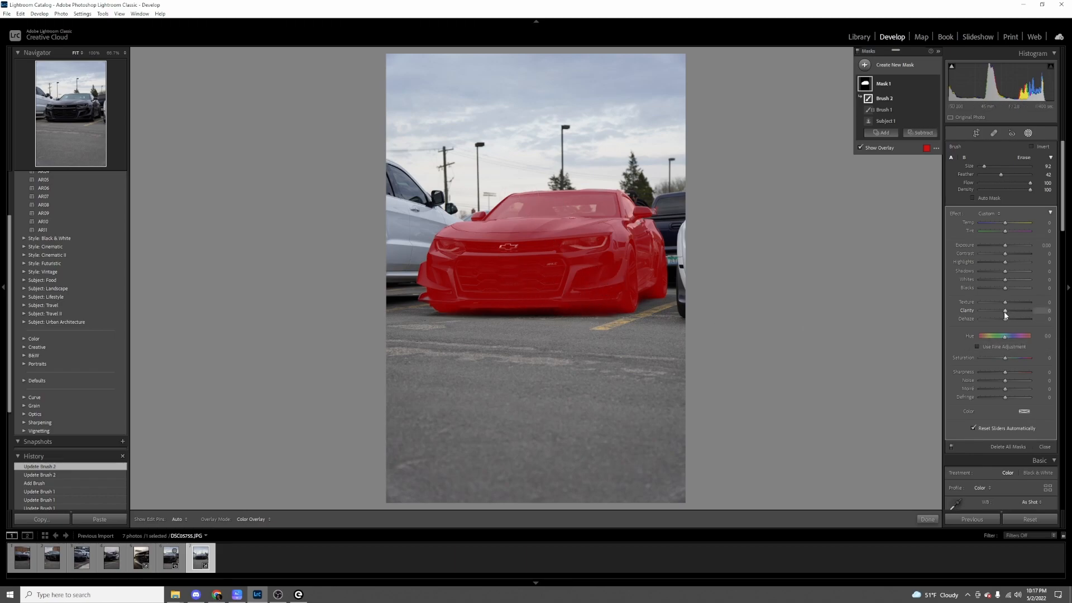
drag(1005, 311, 1040, 316)
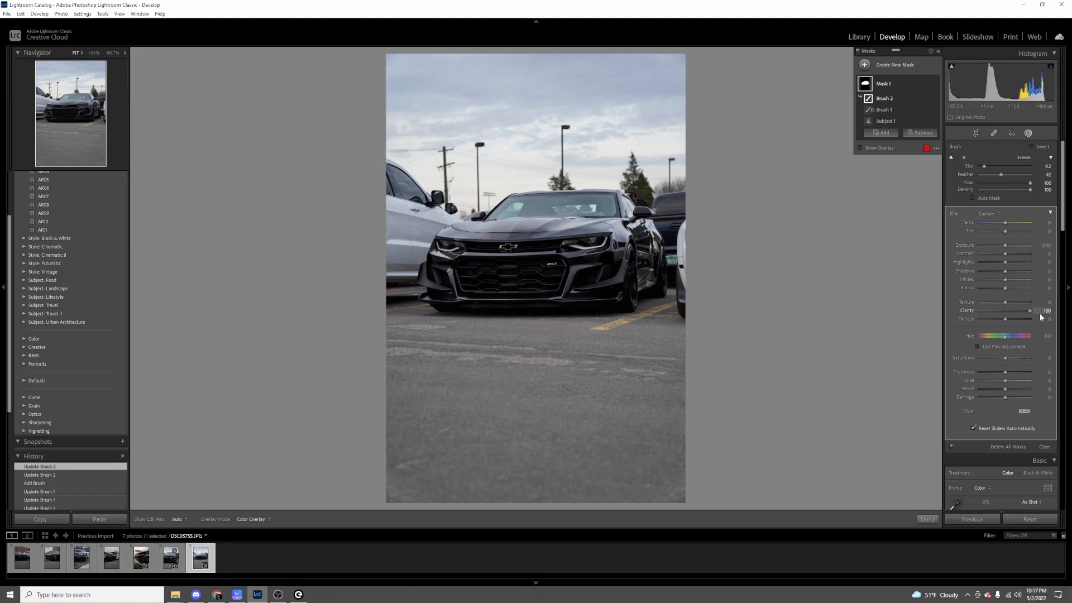
click(112, 53)
drag(78, 113, 85, 116)
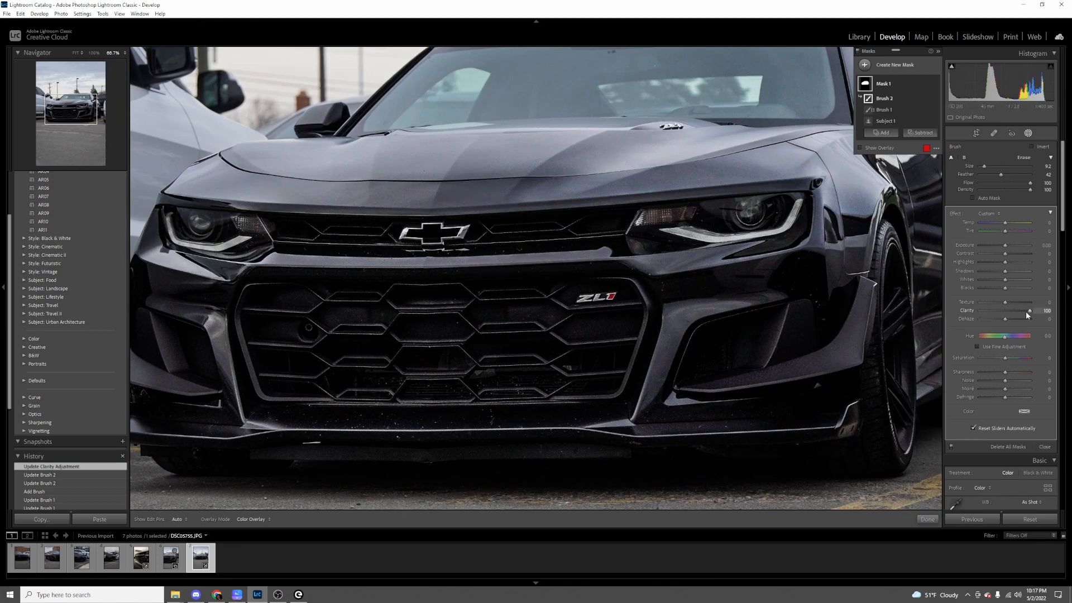
drag(1015, 313, 1008, 313)
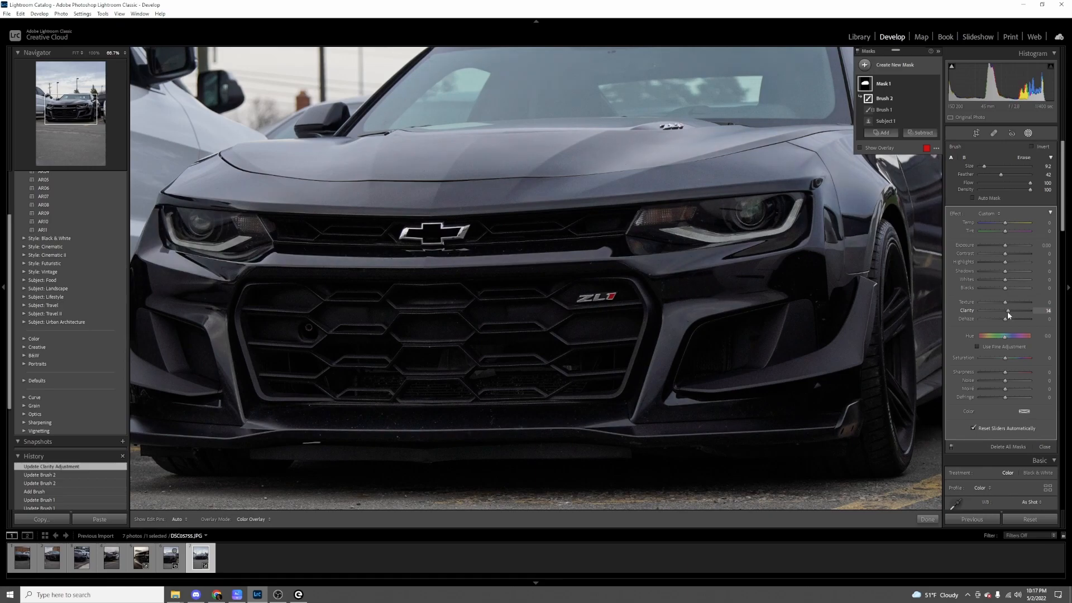
drag(1017, 313, 935, 321)
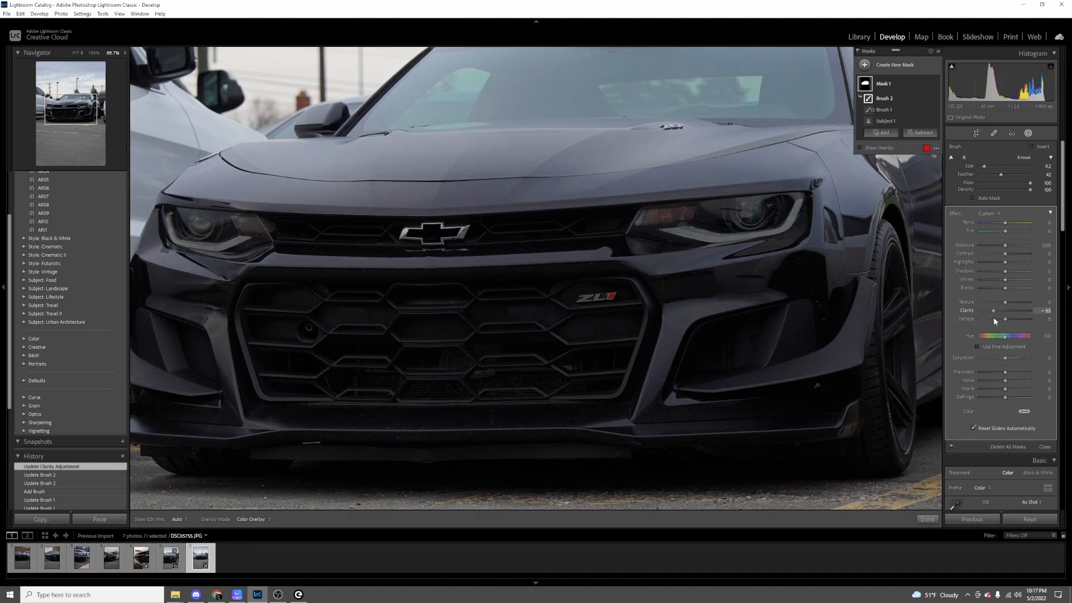
drag(993, 317, 1009, 312)
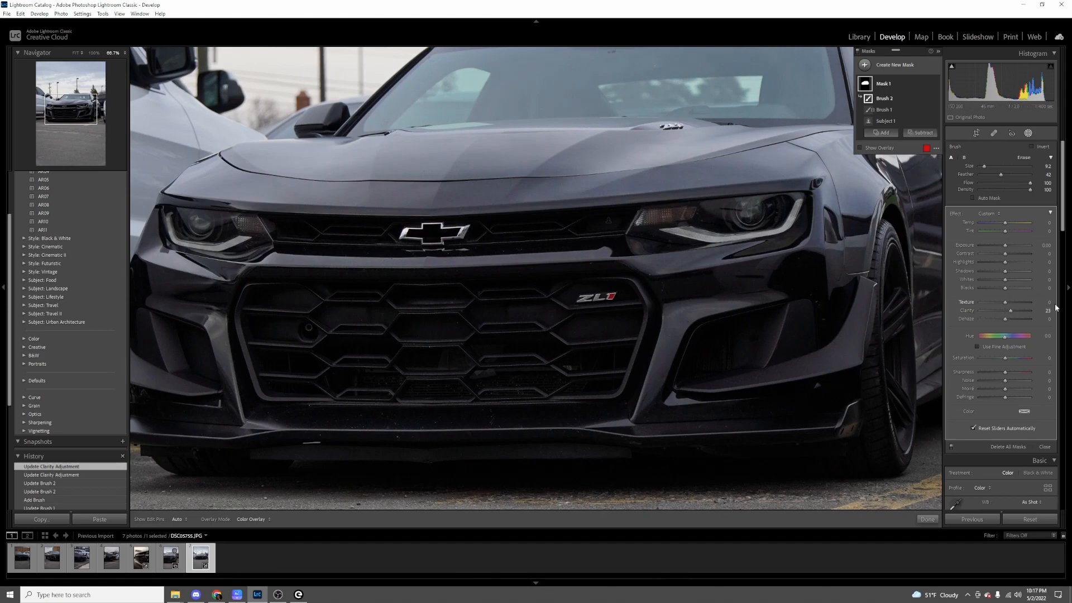
Try the car mask's Texture at 100, reset both Texture and Clarity to 0, and show the mask overlay
drag(1025, 300, 1038, 299)
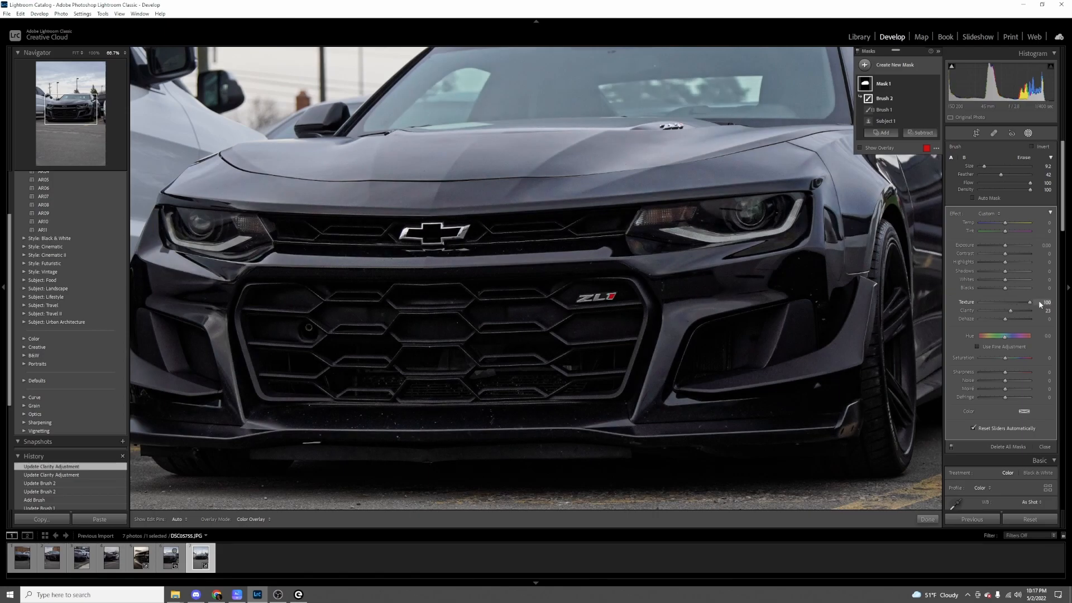
double_click(970, 302)
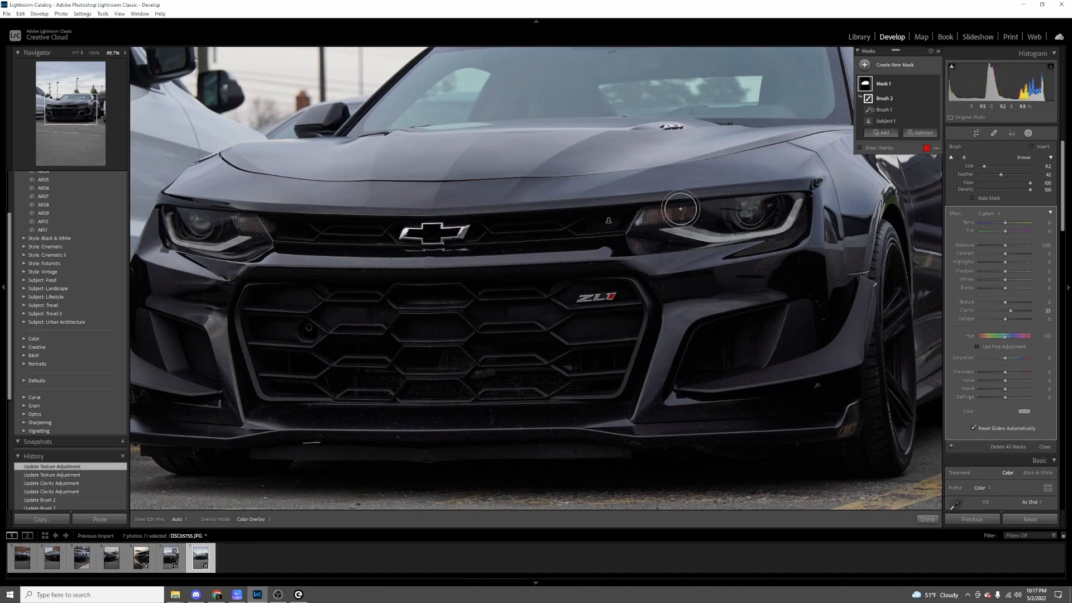
click(82, 54)
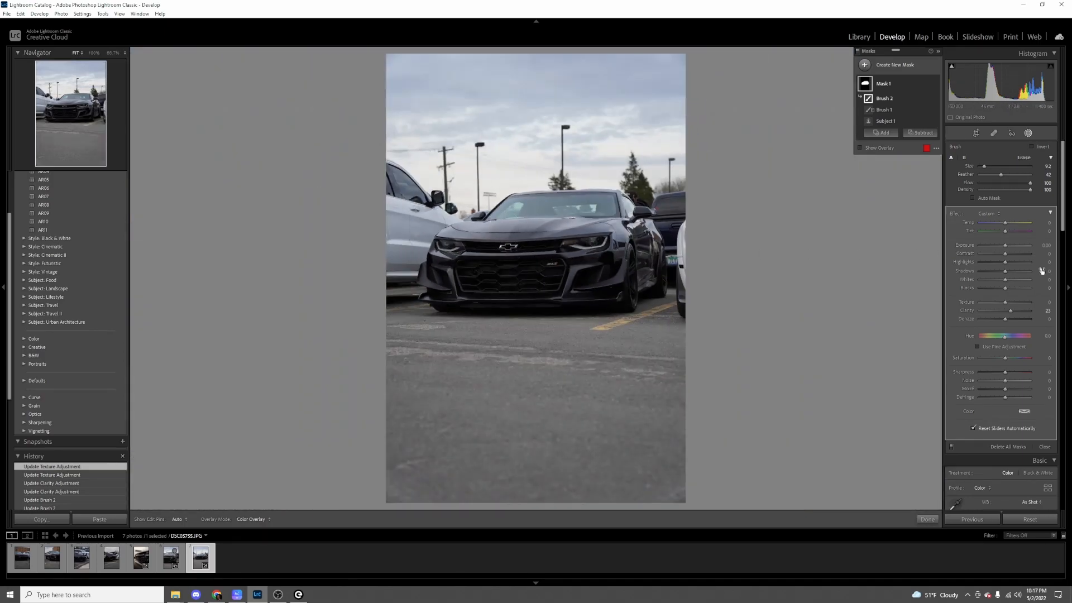
double_click(967, 310)
key(o)
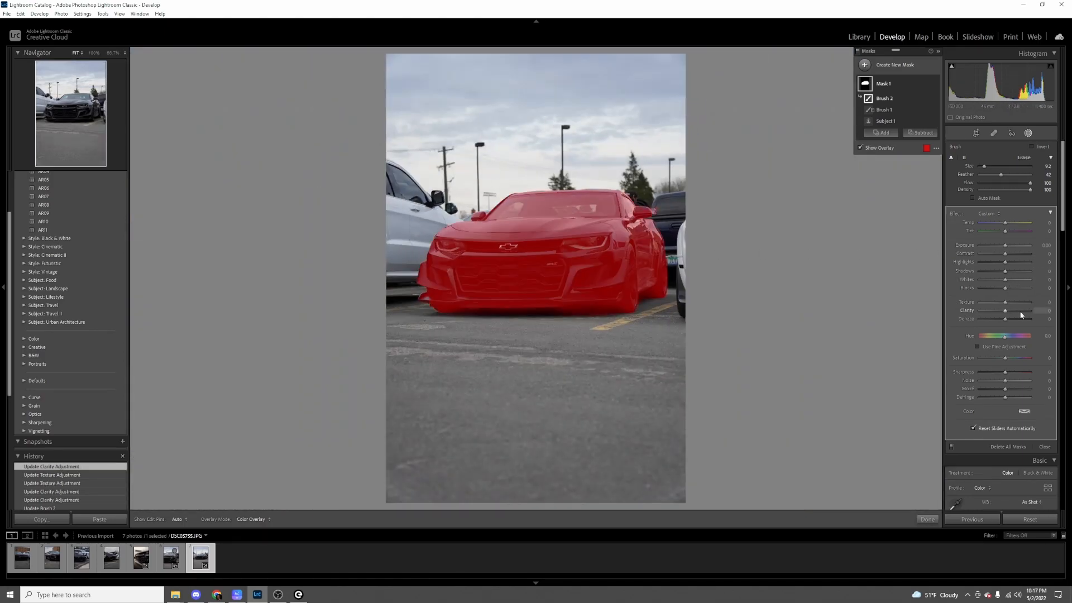
Hide the mask overlay and set the car mask's Clarity to 25
click(860, 148)
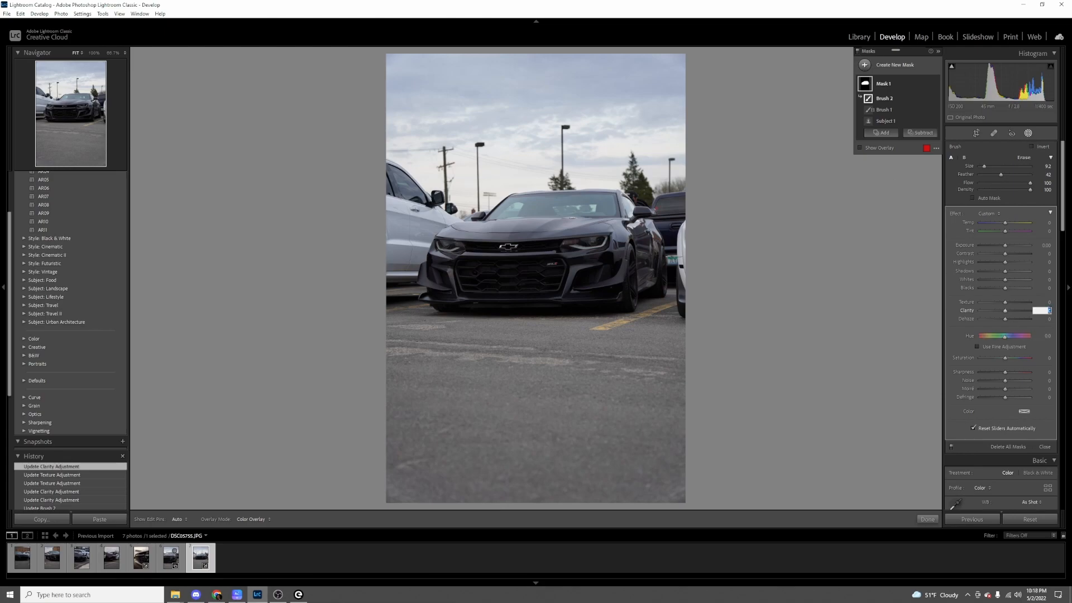
key(Return)
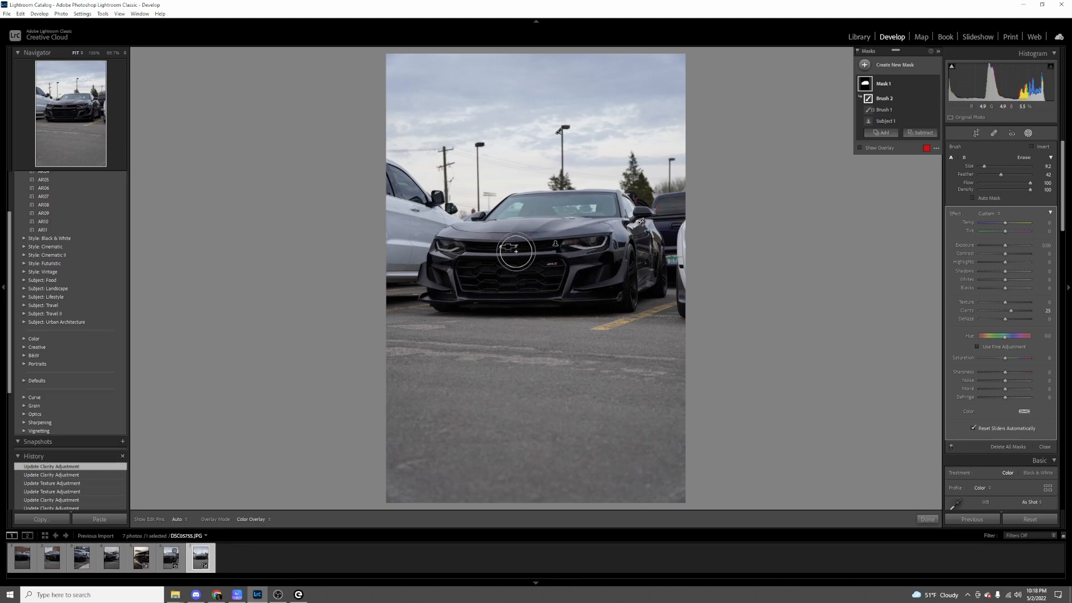
Create a linear gradient mask rising from the photo's bottom edge to the car's grille and lower its Exposure to -3.39
click(883, 69)
click(913, 119)
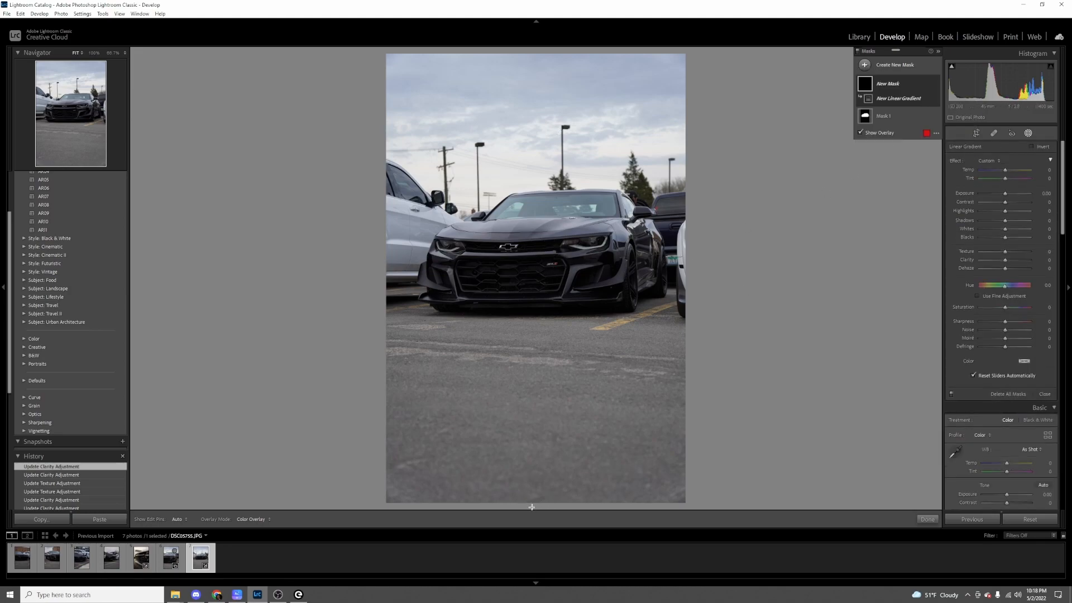
drag(533, 506, 532, 274)
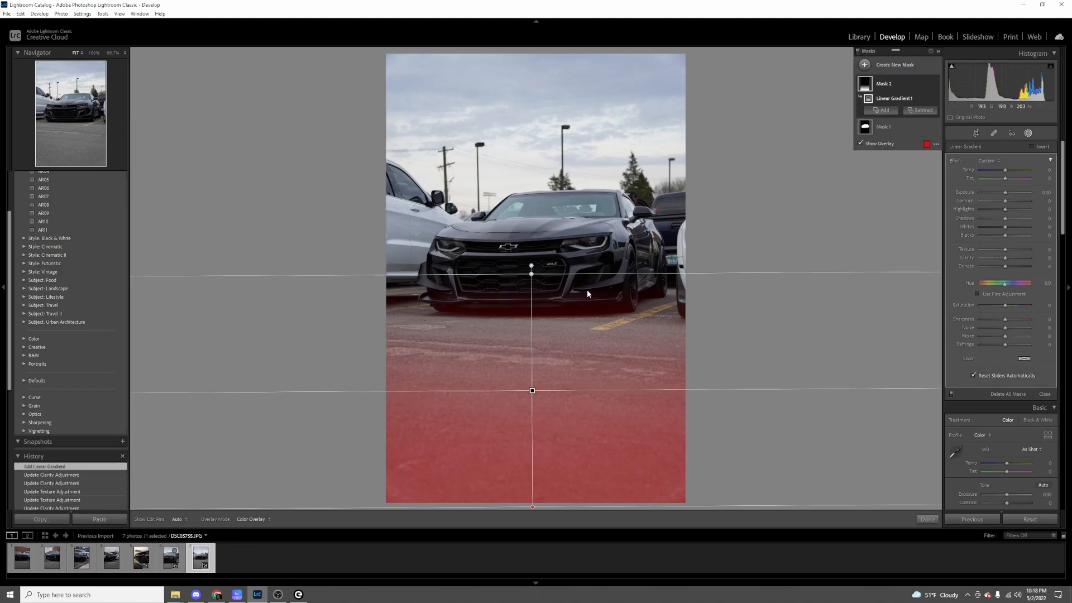
drag(1005, 193, 985, 192)
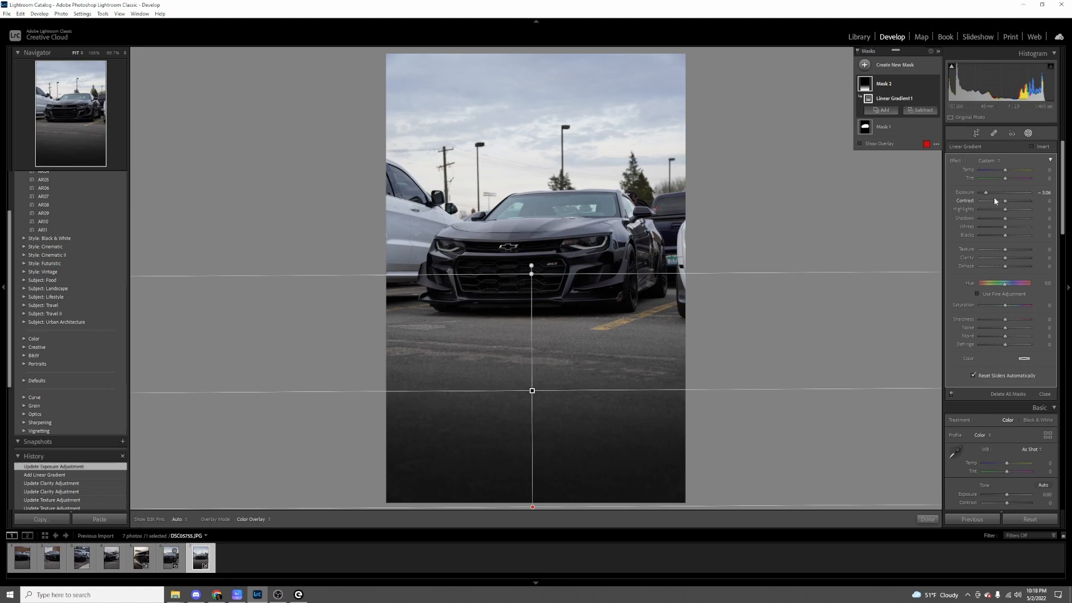
drag(986, 194, 984, 194)
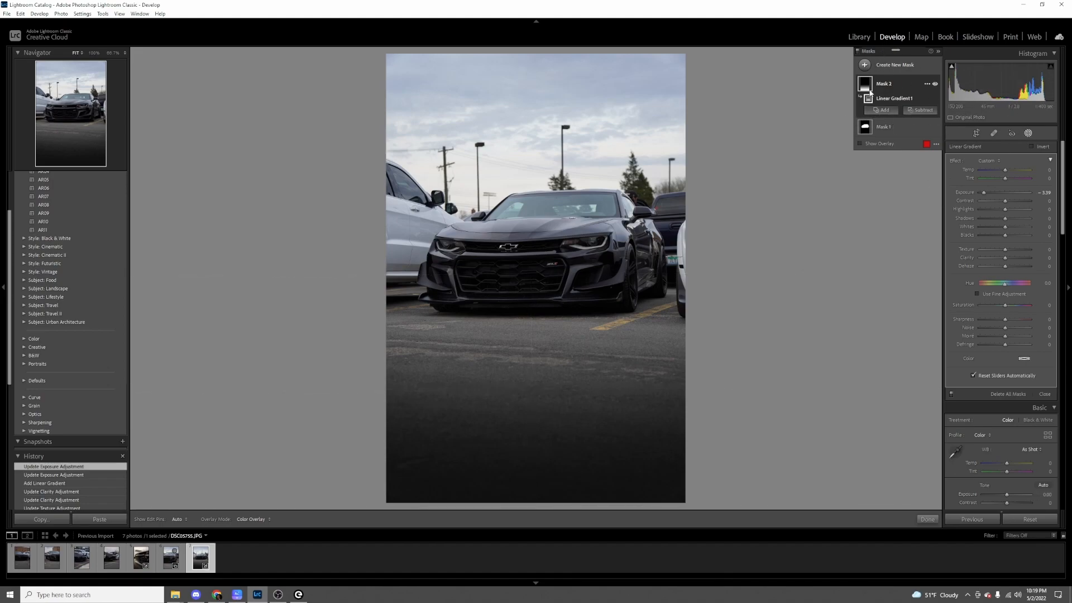
Leave masking, try cooler and warmer white balances on the whole photo, and set Temp to +8
click(1027, 133)
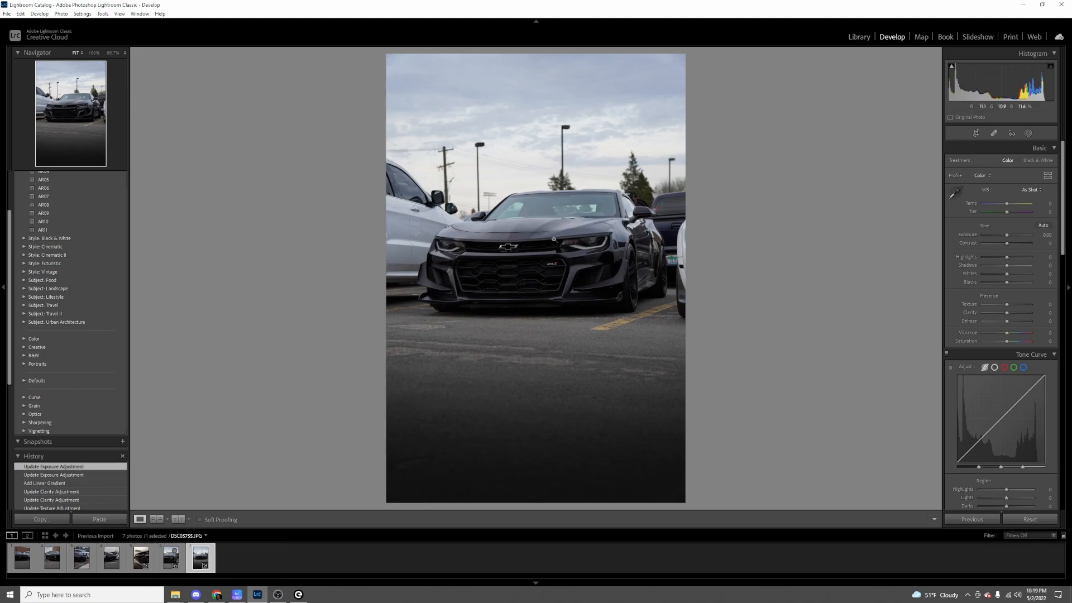
drag(1006, 204, 1001, 205)
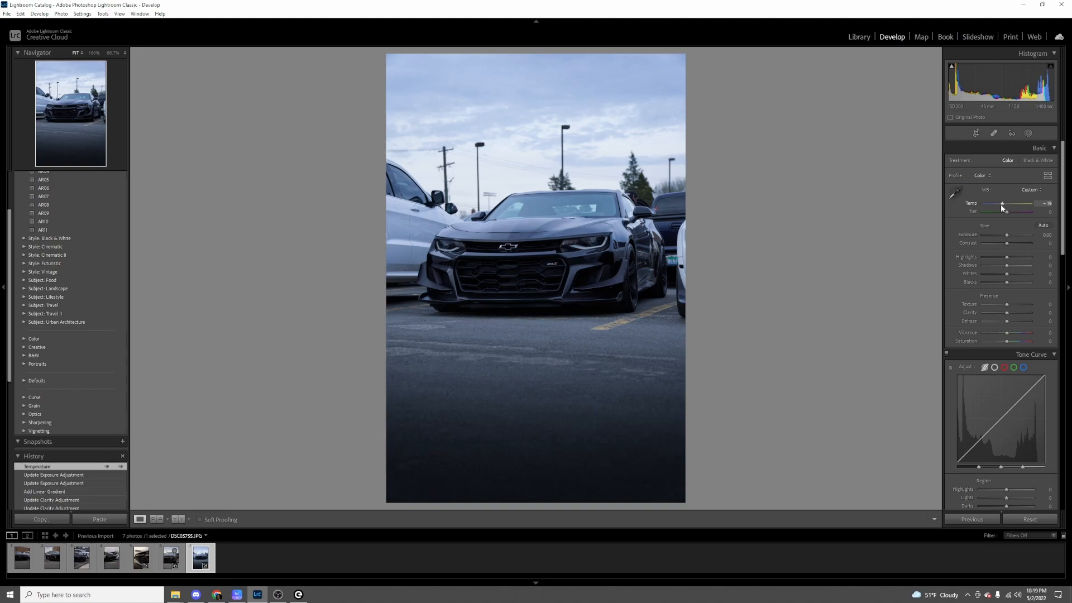
drag(1002, 208, 1011, 205)
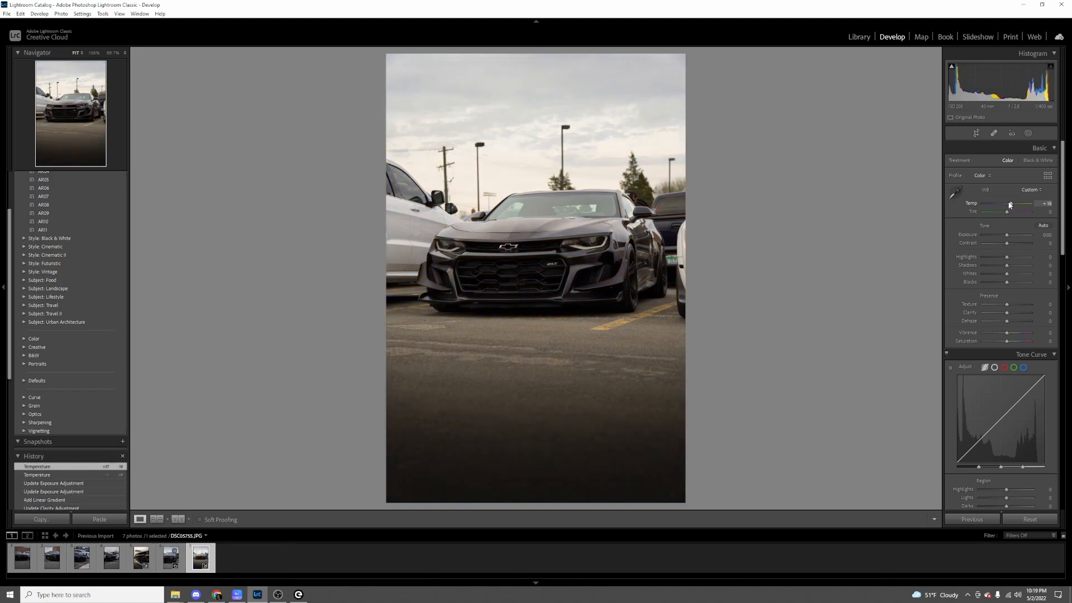
click(1046, 203)
text(7)
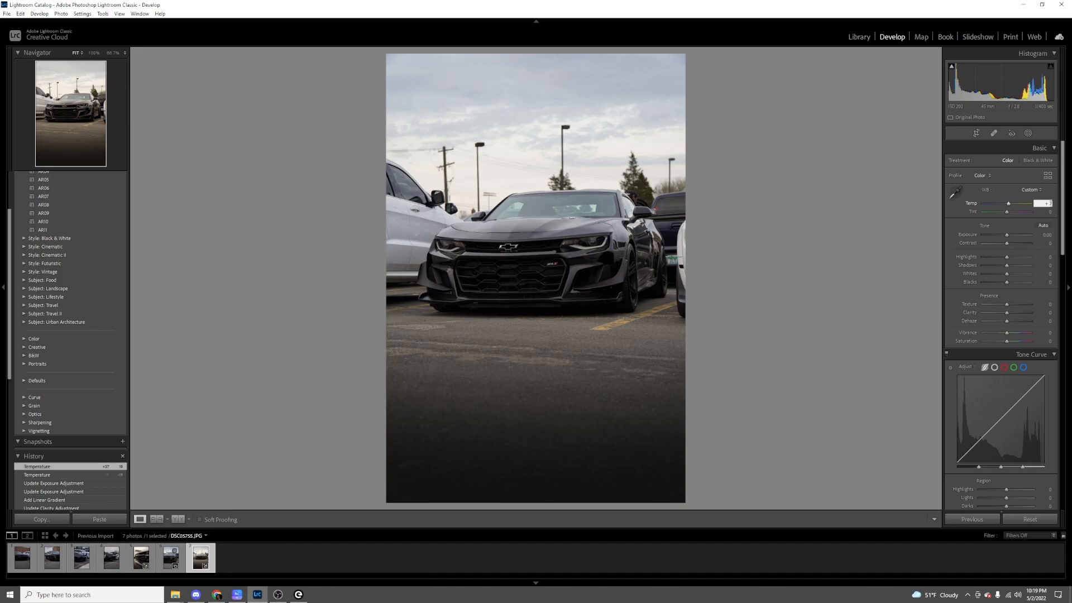
key(Return)
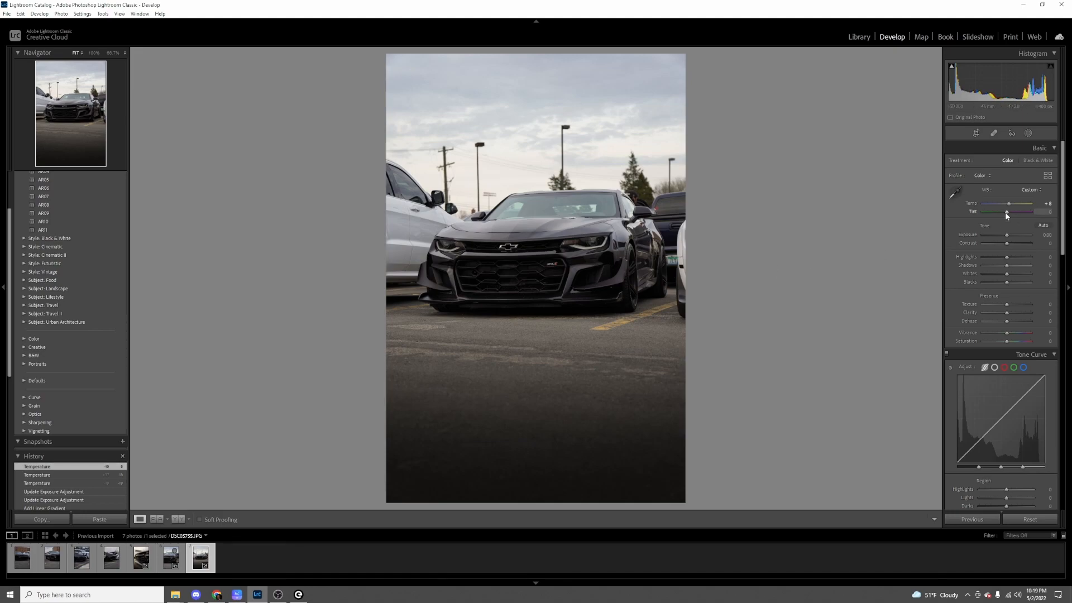
Try shifting the whole photo's Tint toward magenta and settle on +1
drag(1006, 212, 1009, 213)
mouse_move(1010, 213)
mouse_down()
mouse_move(986, 212)
mouse_move(1060, 216)
mouse_move(1007, 213)
mouse_up()
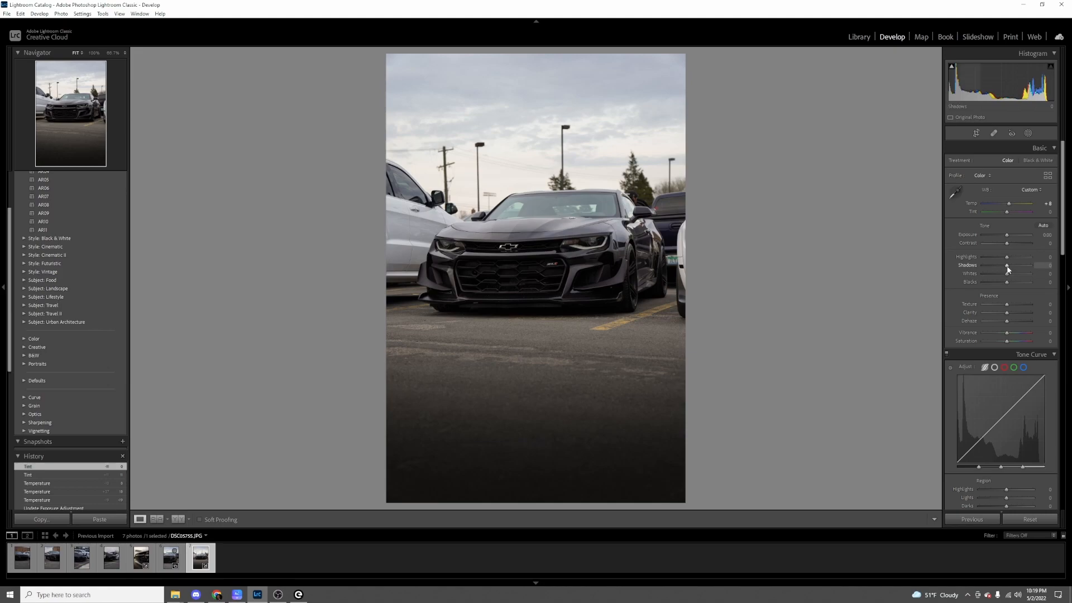
mouse_move(1007, 266)
mouse_down()
mouse_move(1022, 269)
mouse_move(993, 260)
mouse_move(1006, 258)
mouse_up()
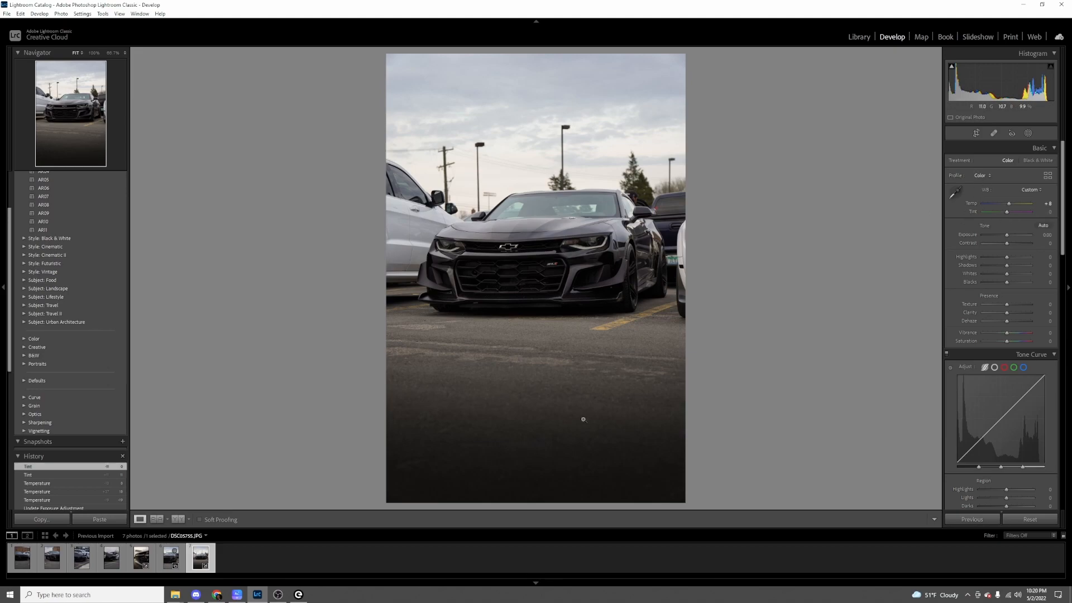
Create a Select Sky mask and lower its Highlights to -76
click(1031, 135)
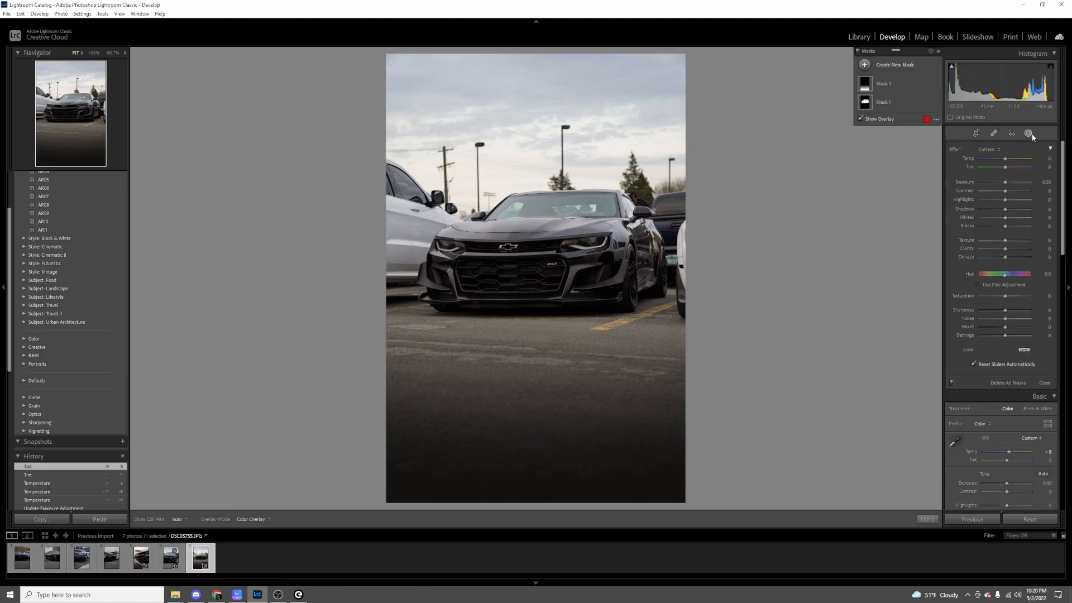
click(891, 68)
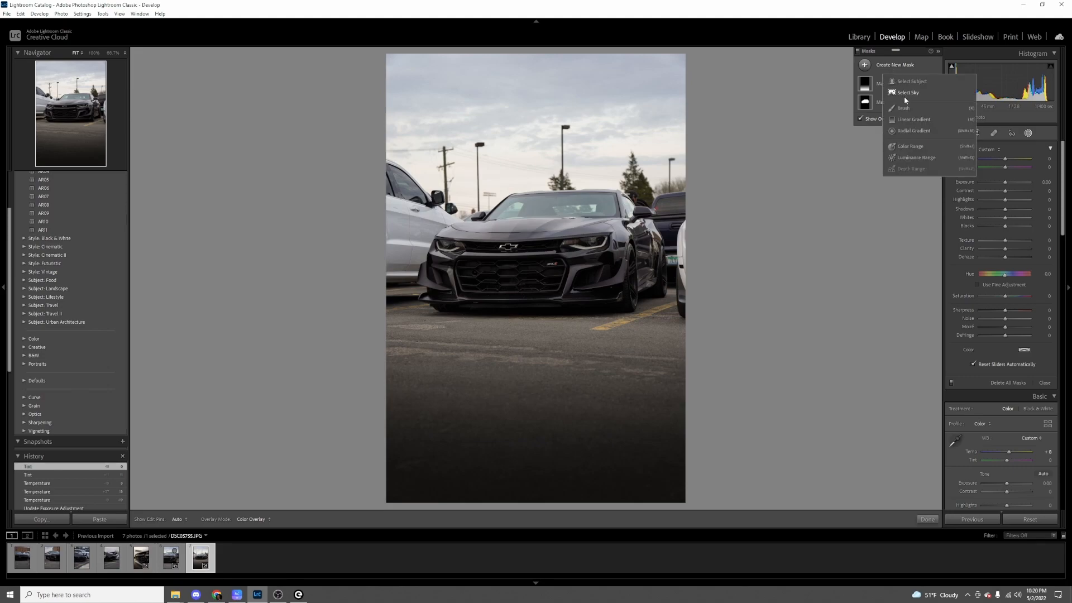
click(905, 94)
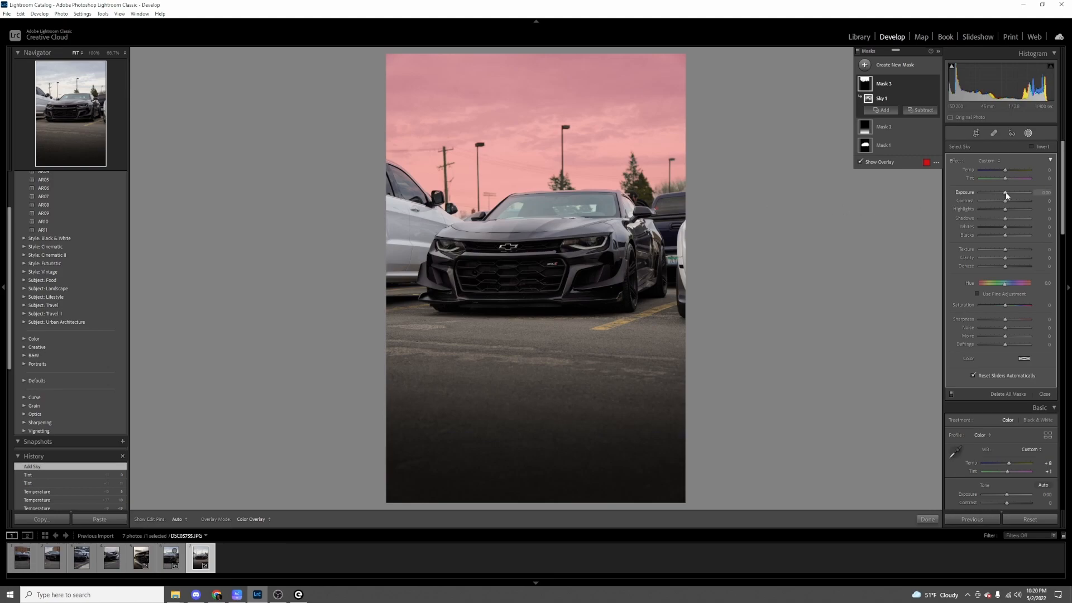
drag(1005, 209, 986, 211)
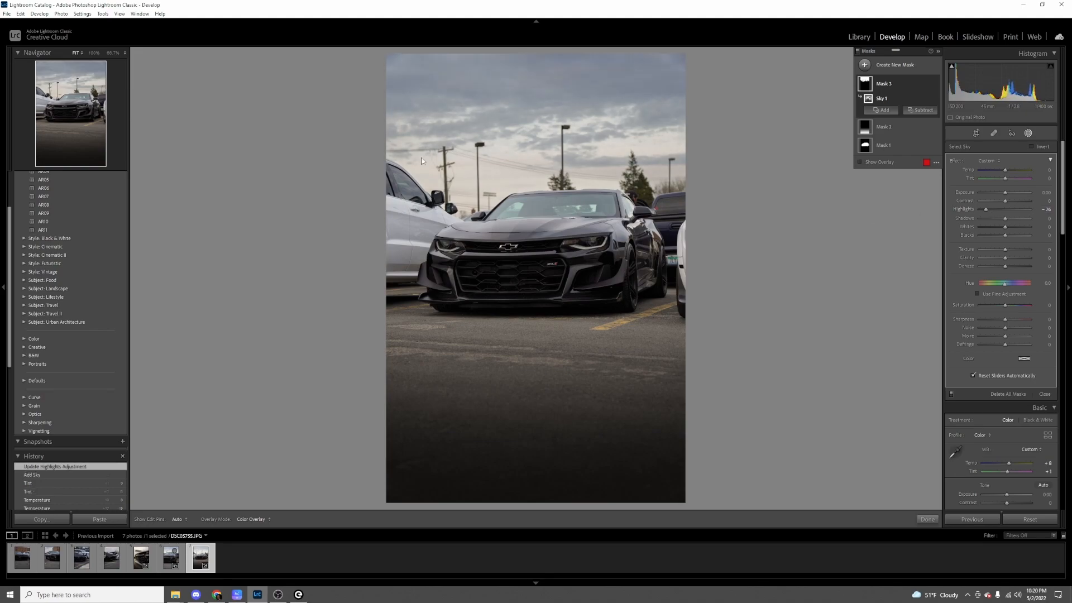
Reset the sky mask's Highlights to 0, and try a slight Contrast change before resetting that as well
click(111, 55)
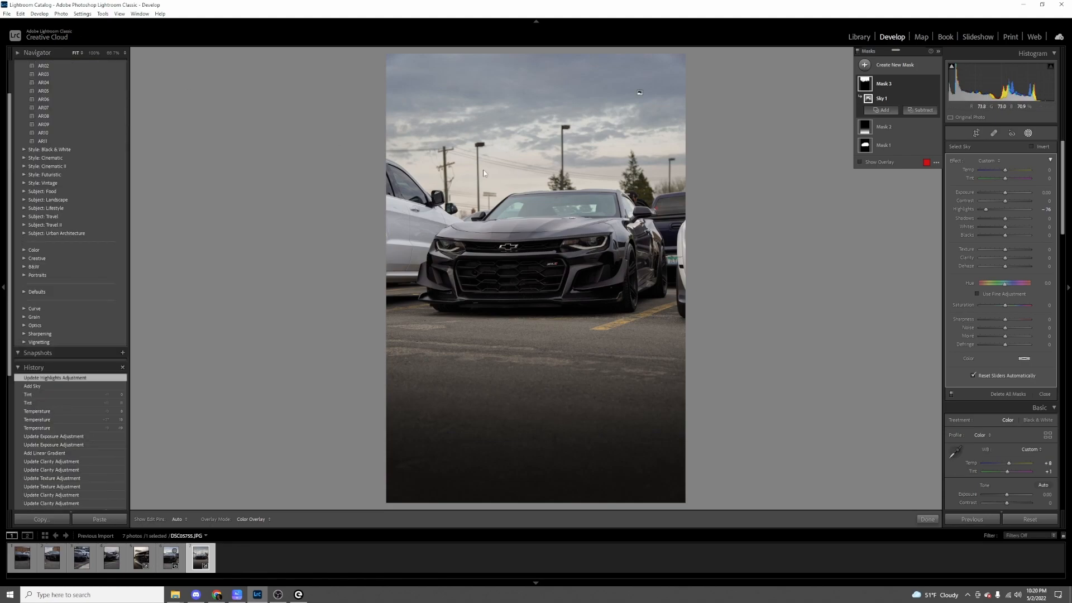
click(18, 52)
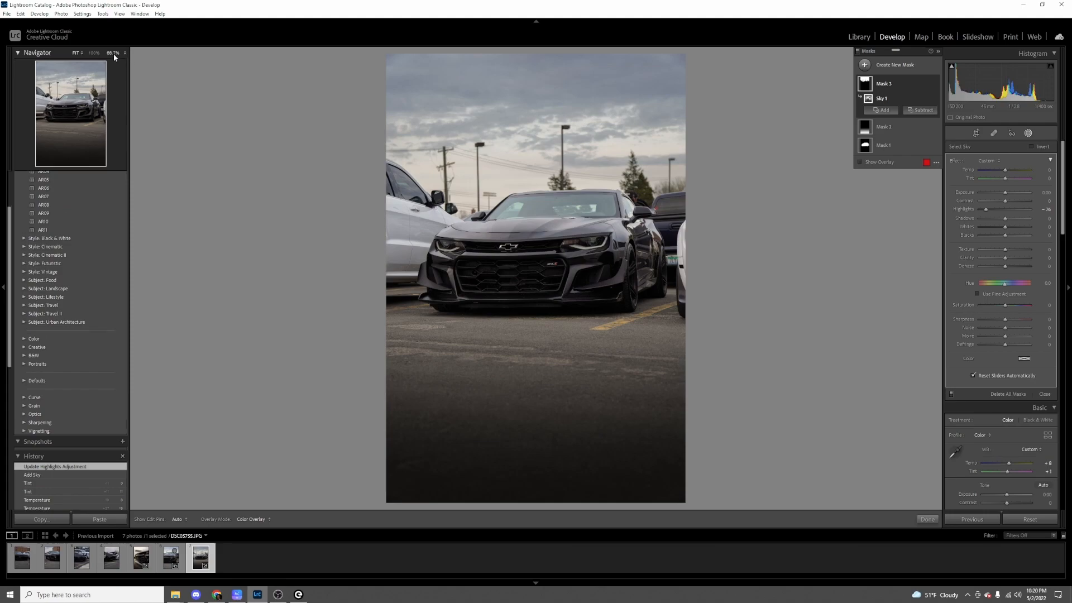
click(113, 53)
drag(72, 117, 72, 101)
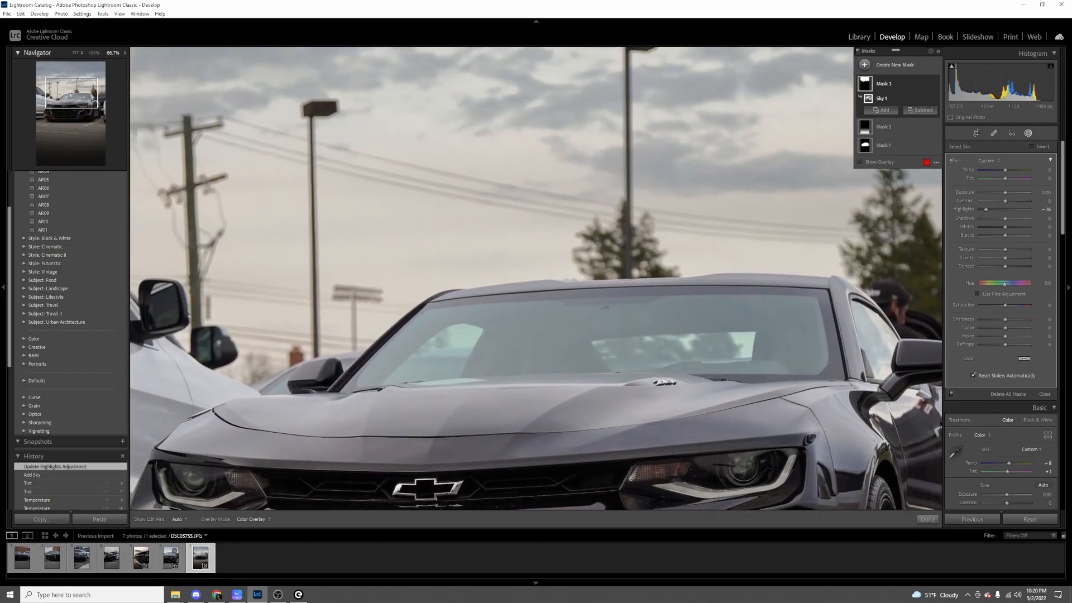
double_click(970, 209)
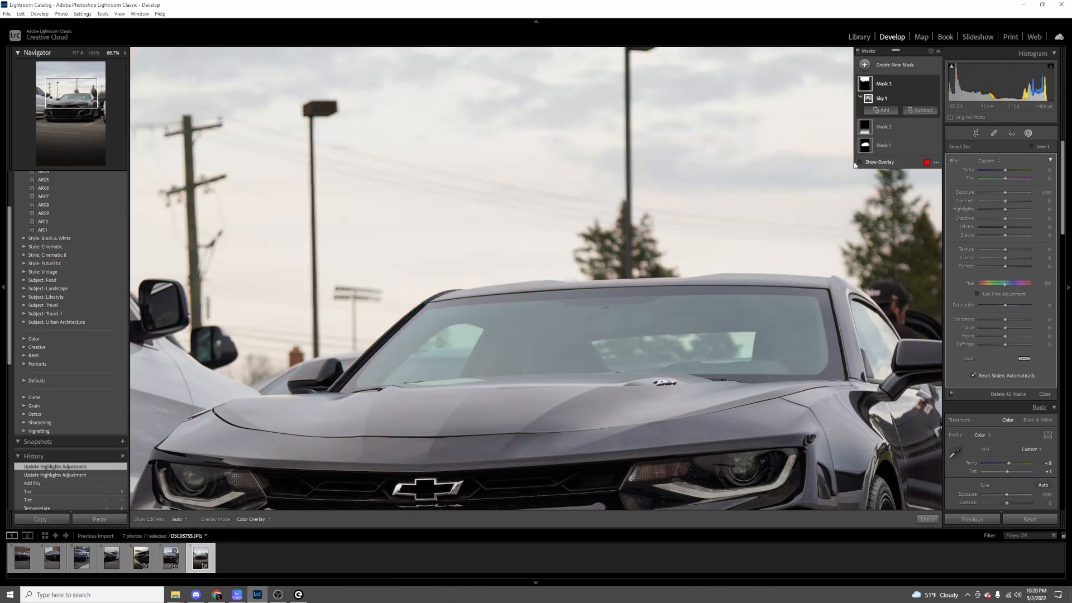
drag(1005, 201, 1006, 203)
double_click(965, 201)
Check the sky mask's coverage with the overlay and set its Highlights to -60
key(o)
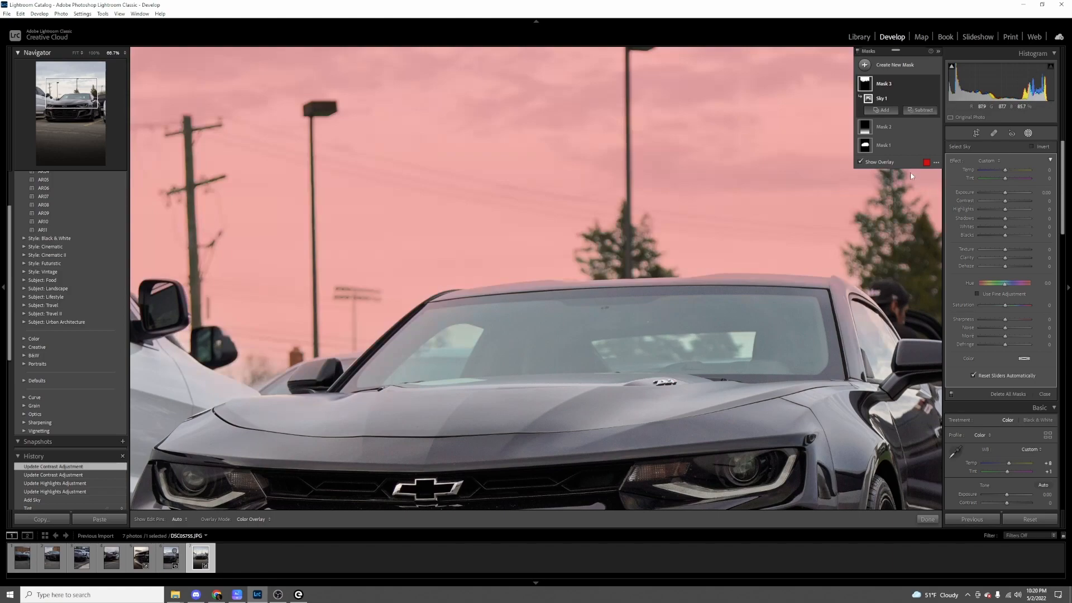
click(860, 162)
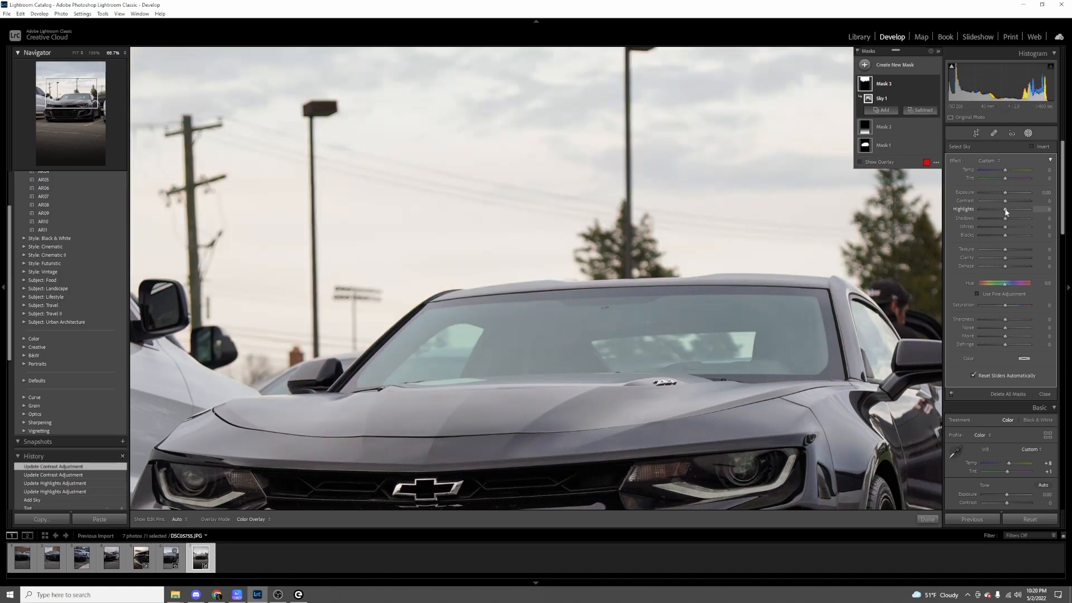
drag(1005, 211, 990, 210)
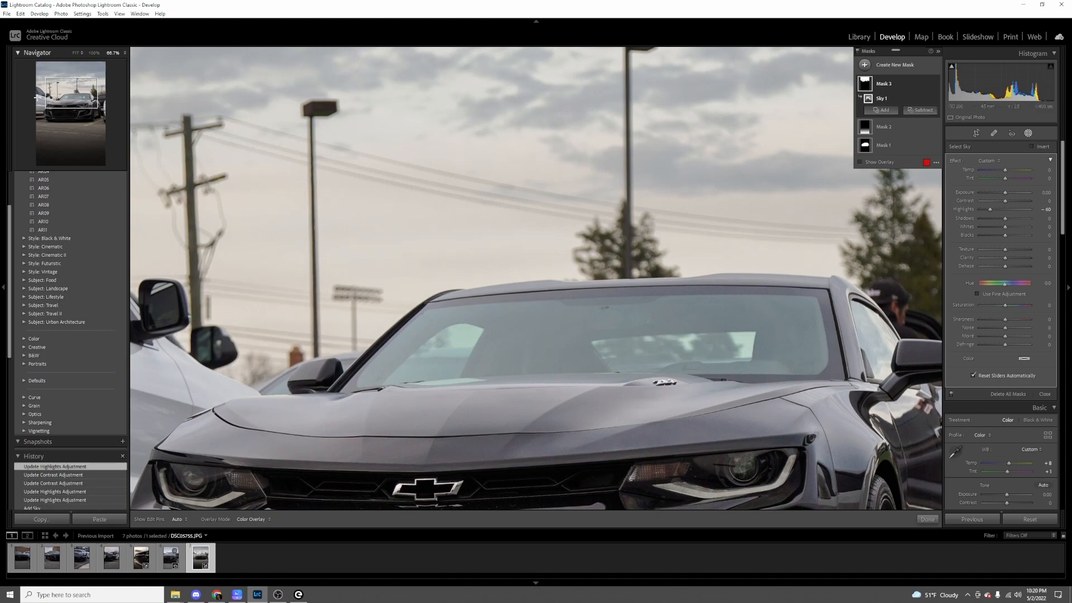
Try warming the sky mask to a Temp of 14 with the whole photo in view, and reset it to 0
click(38, 53)
click(38, 52)
click(78, 53)
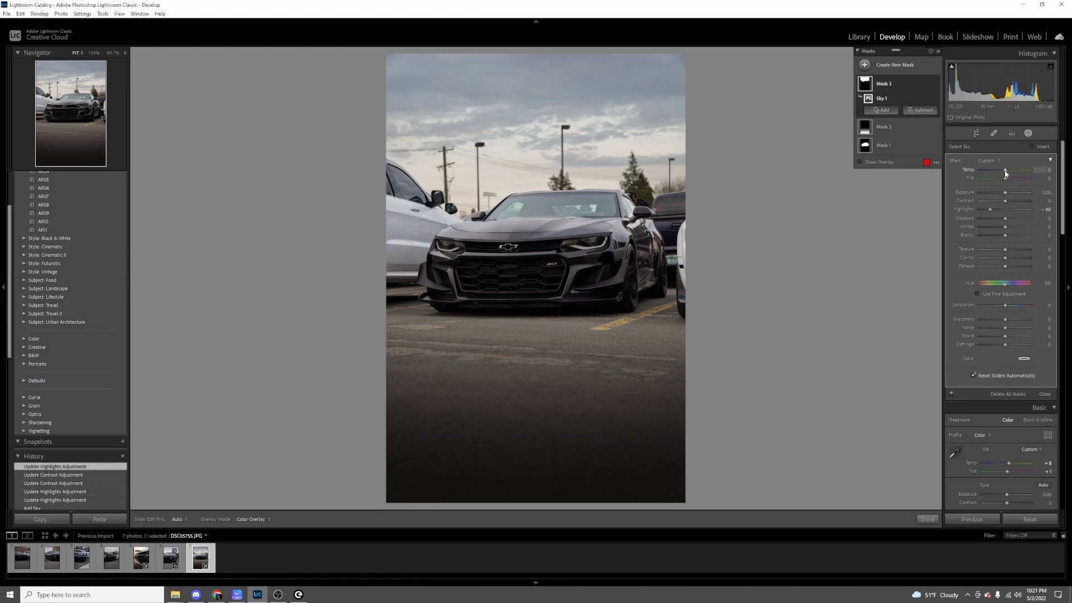
drag(1005, 170, 1009, 171)
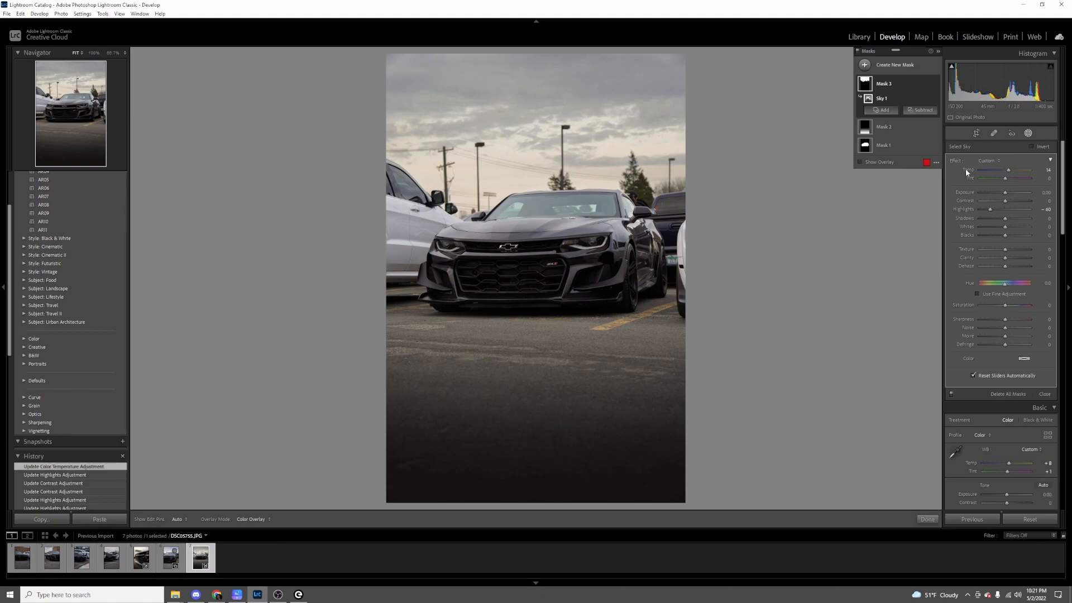
double_click(966, 169)
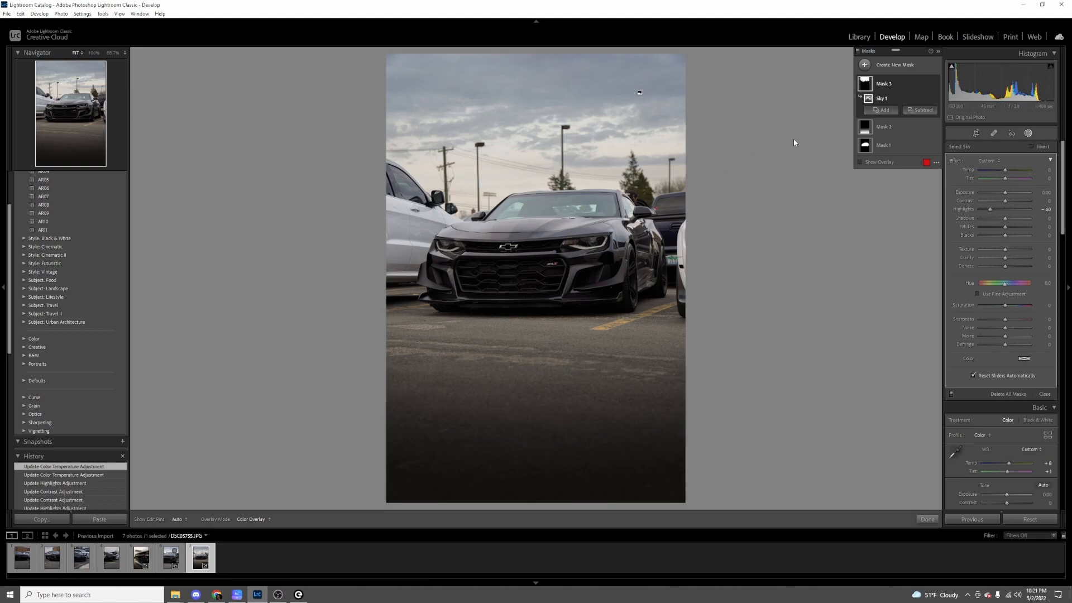
Create a wide radial gradient mask, center it over the Camaro's hood and tilt it up toward the dark truck
click(889, 66)
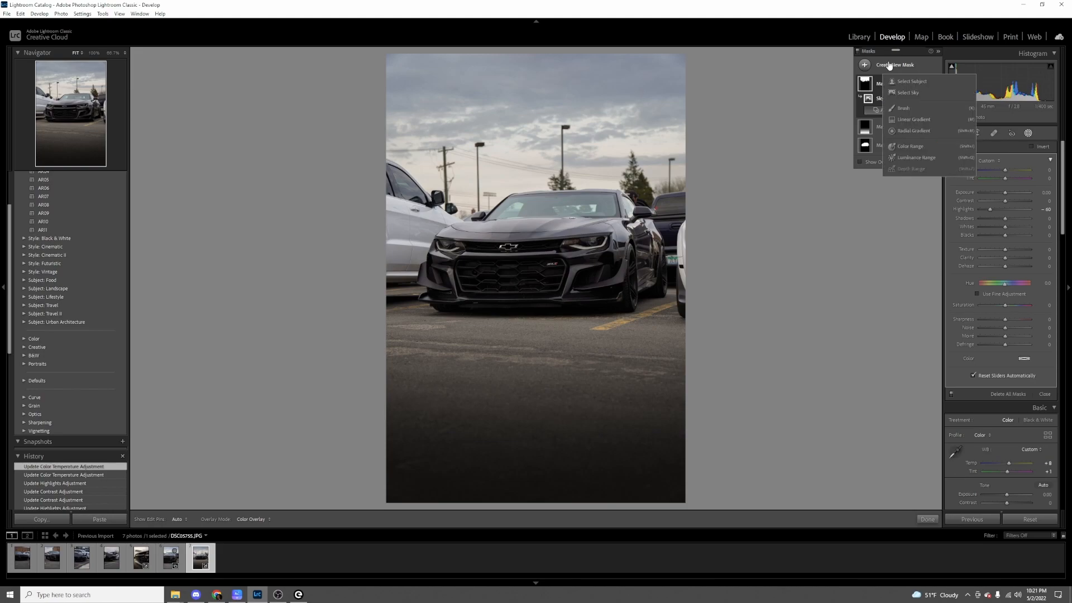
click(903, 130)
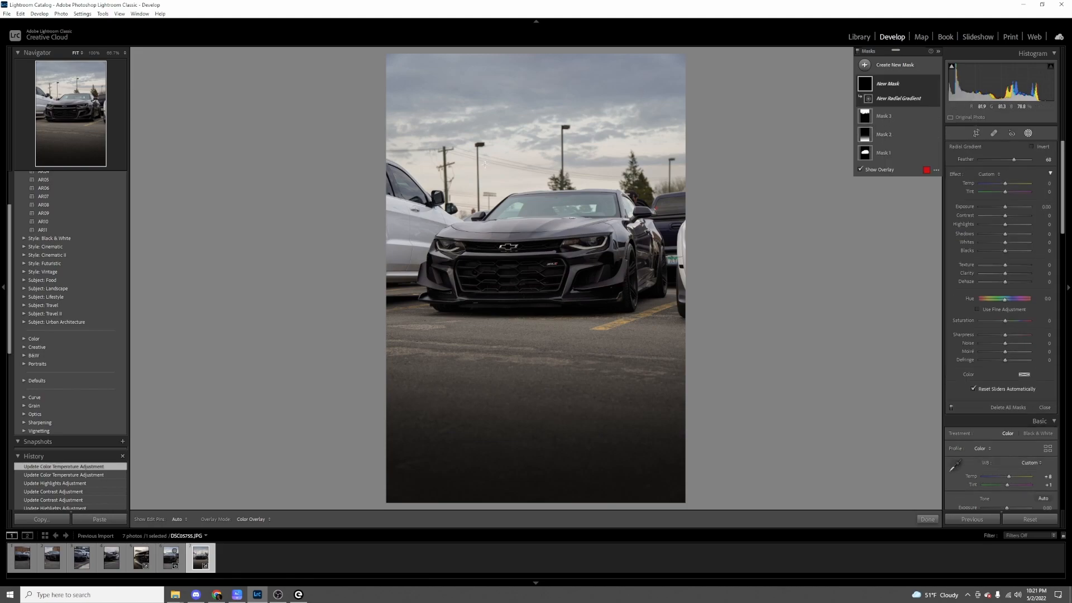
mouse_move(423, 200)
mouse_down()
mouse_move(487, 249)
mouse_move(548, 238)
mouse_move(540, 253)
mouse_move(612, 259)
mouse_up()
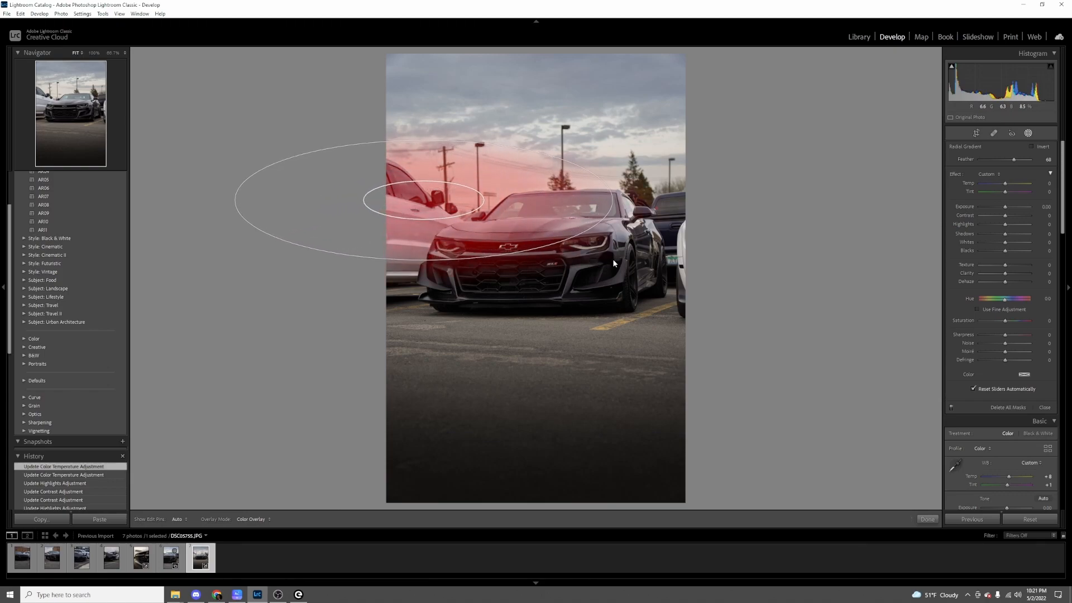
drag(510, 225, 571, 257)
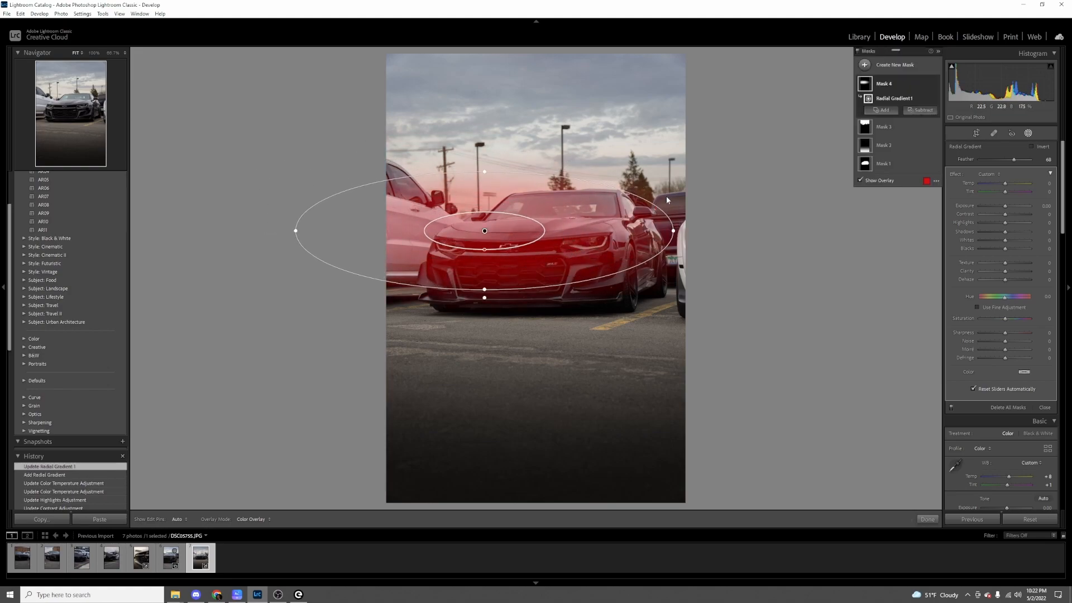
drag(678, 222, 674, 197)
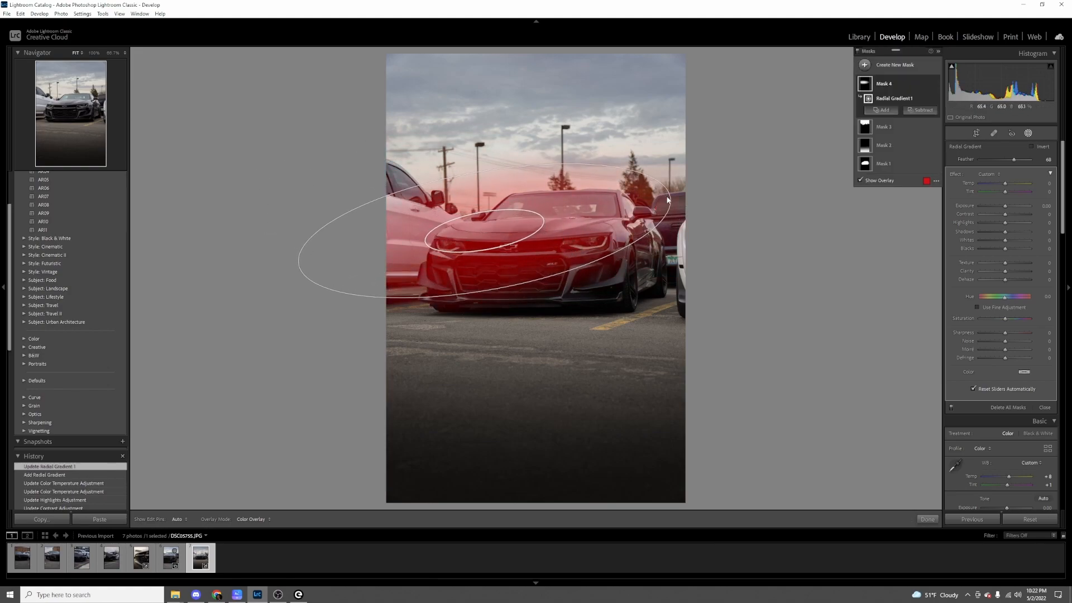
Set the radial gradient mask's Exposure to 0.71 and Temp to 29
drag(1005, 207, 1010, 210)
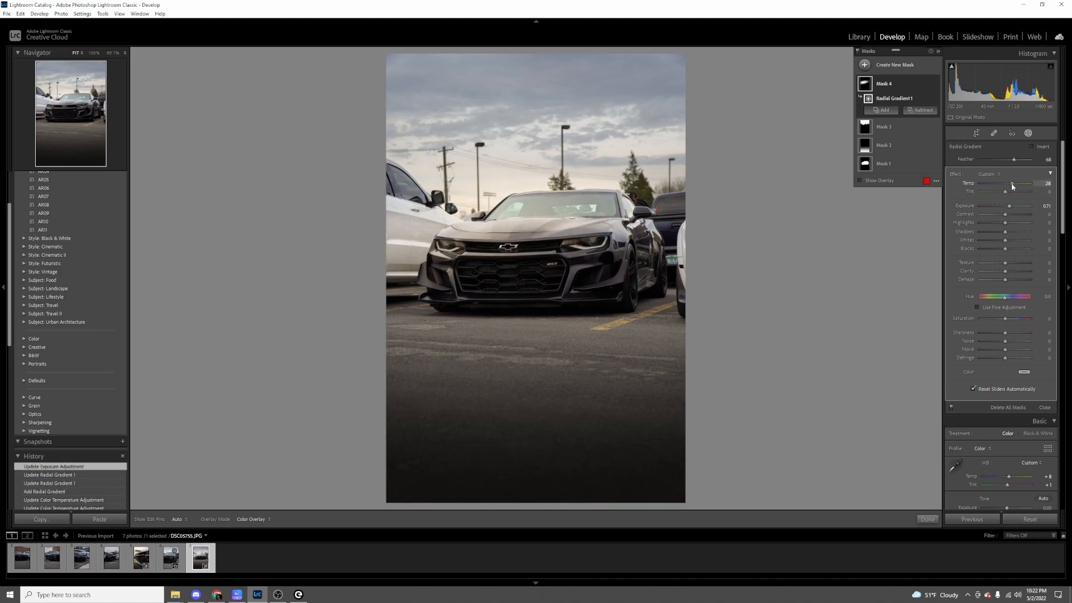
drag(1011, 184, 1012, 184)
Reposition, resize and rotate the radial gradient until its tilted ellipse spans the Camaro's hood and upper front
drag(488, 224, 489, 219)
drag(674, 193, 628, 222)
drag(449, 233, 468, 234)
drag(369, 249, 328, 255)
drag(707, 202, 708, 216)
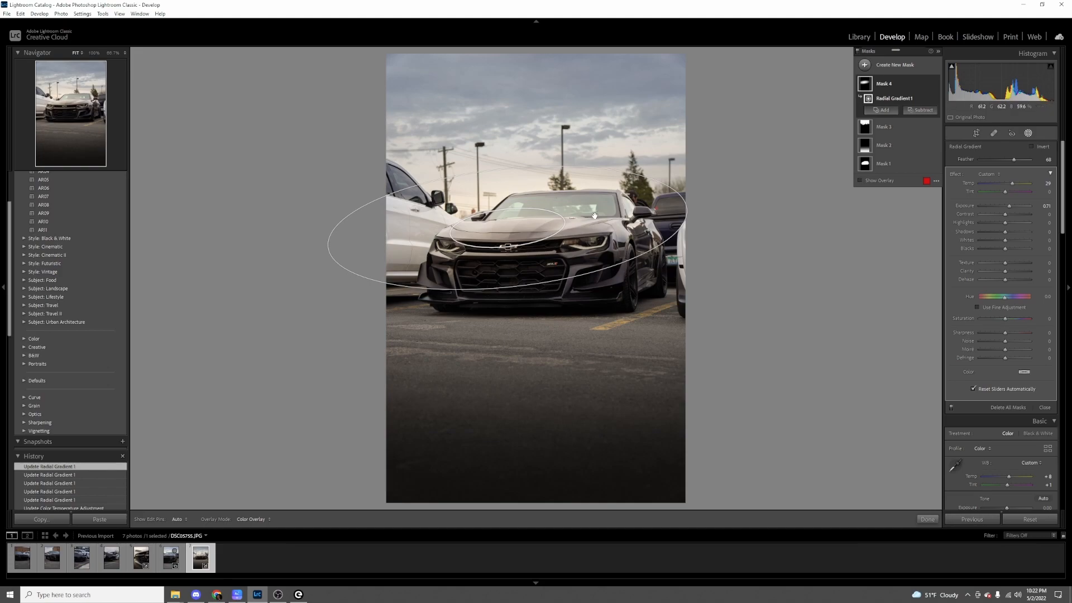
drag(591, 216, 584, 218)
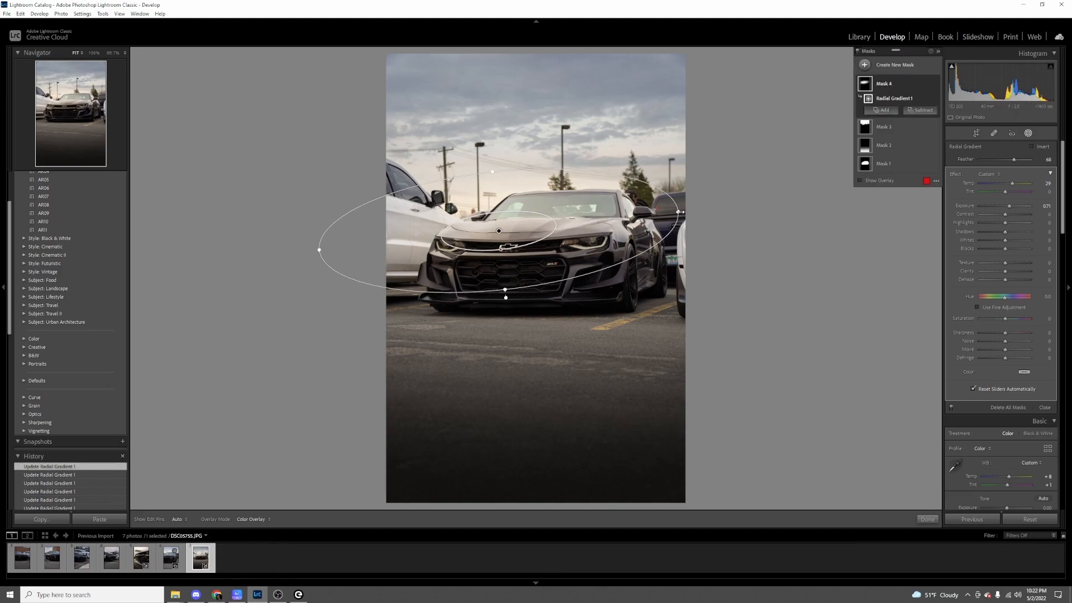
Widen the radial gradient past the photo's side edges, nudge it over the Camaro's hood, and close masking
drag(678, 212, 700, 209)
drag(609, 229, 616, 228)
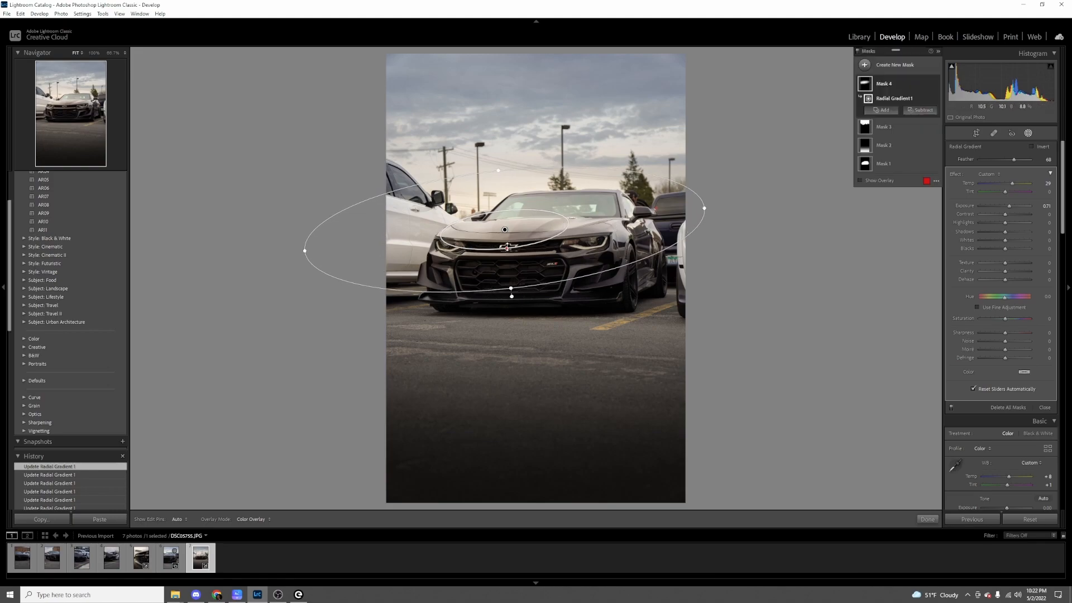
drag(518, 237, 519, 236)
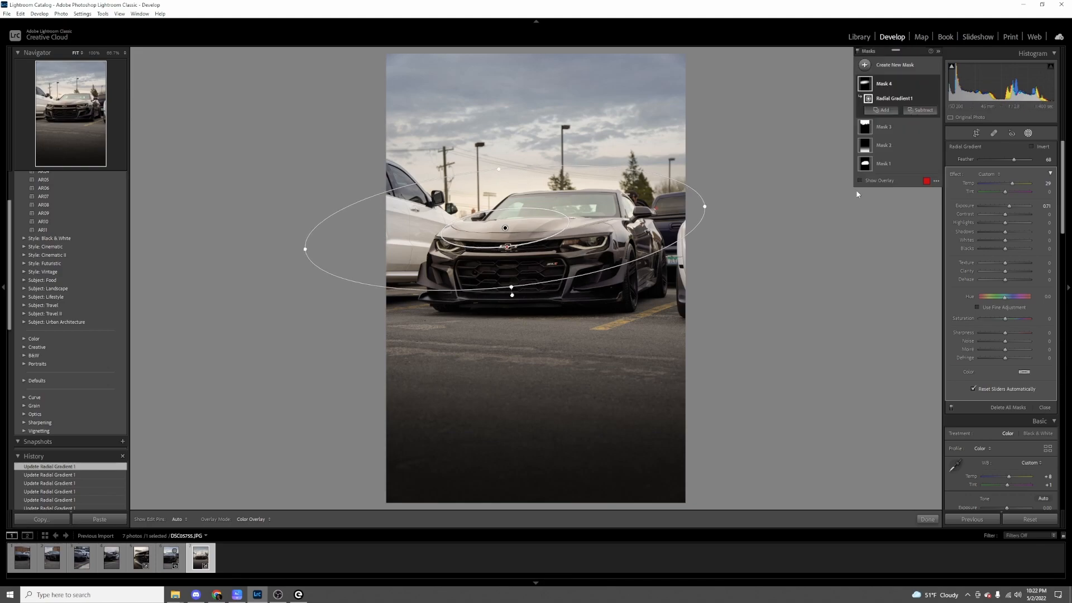
click(1027, 134)
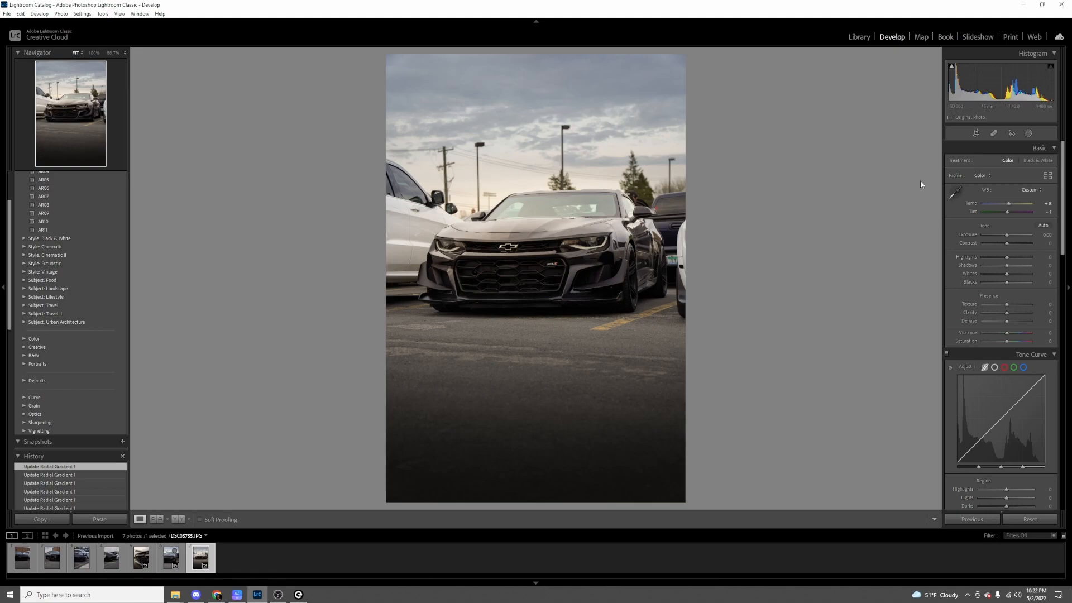
Add a linear gradient mask running diagonally from the photo's upper-left corner toward the Camaro's hood, with Temp 18 and Exposure 0.64
click(1030, 137)
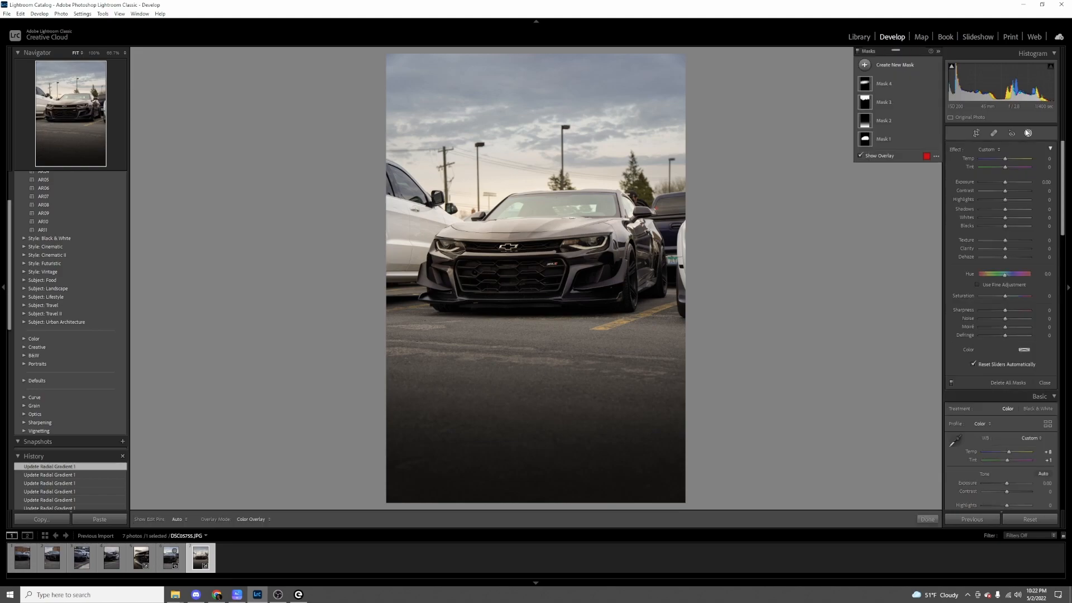
click(879, 66)
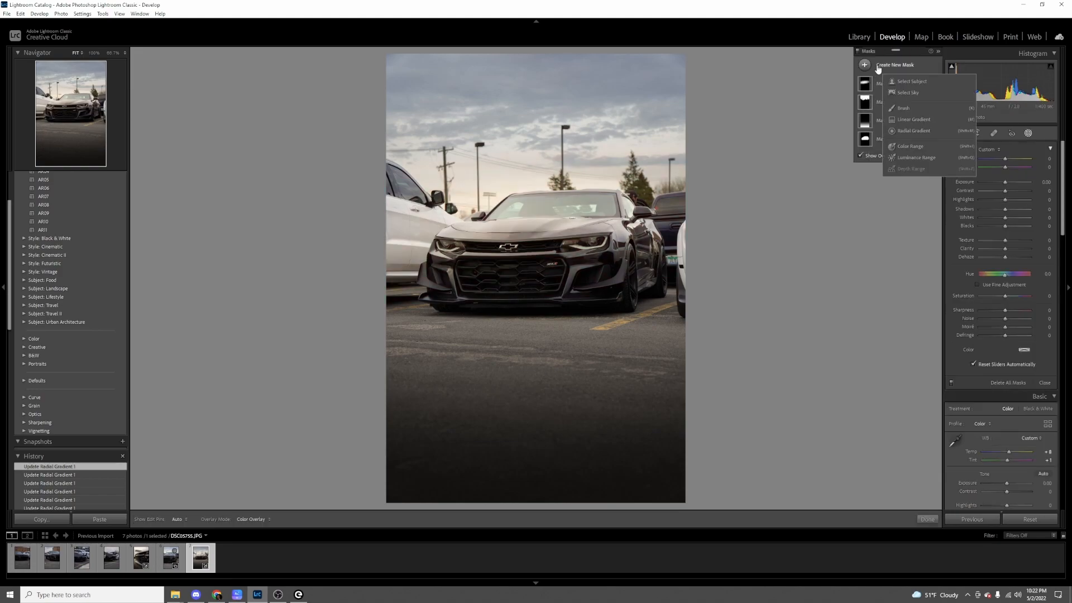
click(910, 119)
drag(385, 51, 456, 242)
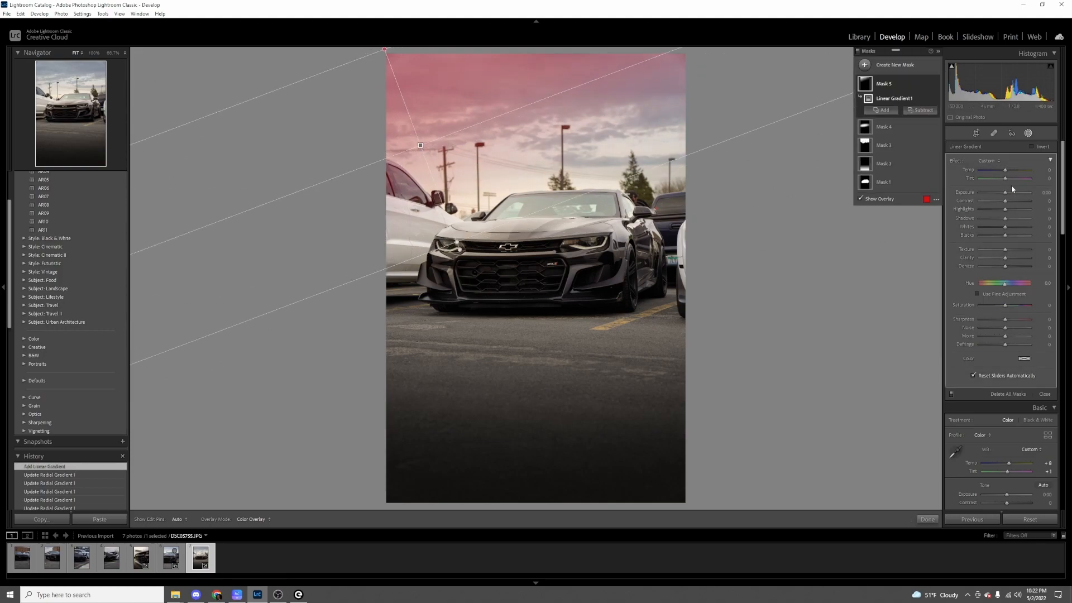
drag(1005, 169, 1011, 170)
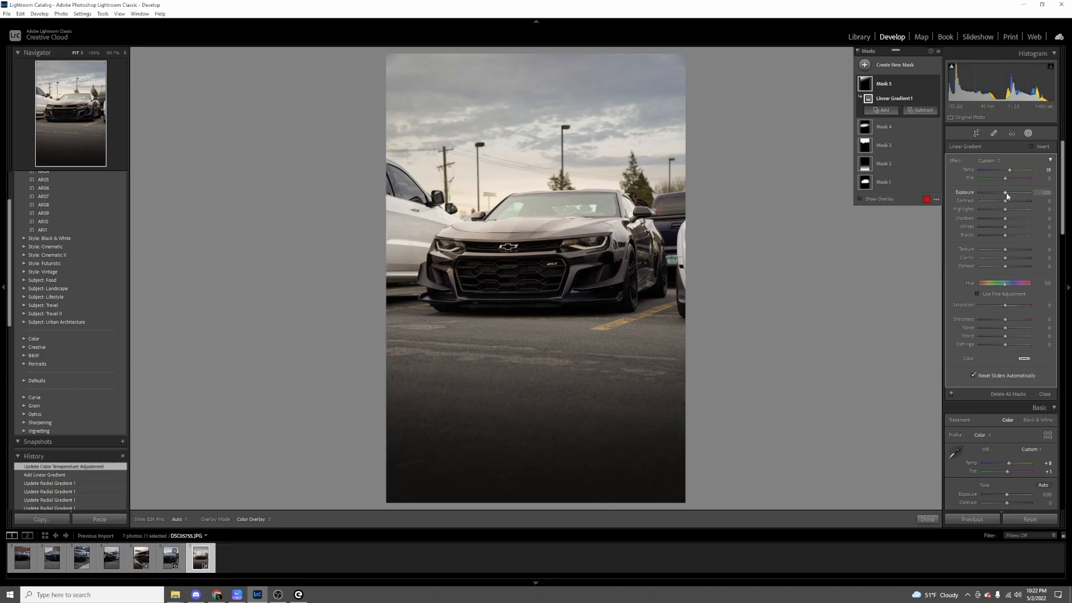
drag(1006, 192, 1010, 192)
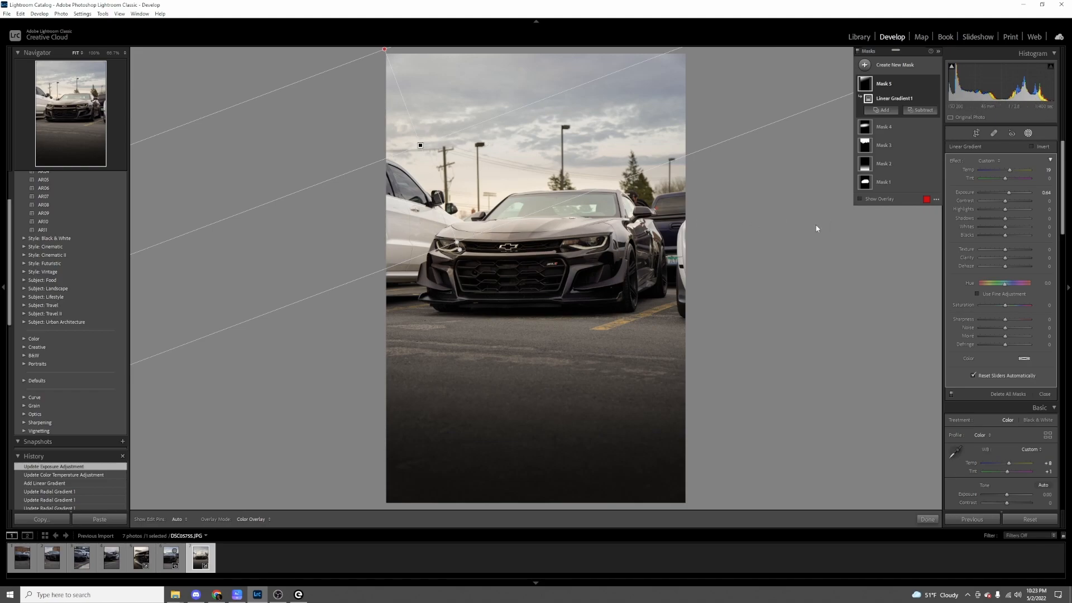
Compare the unedited import state with the finished edit through the edit history, returning to the latest Exposure adjustment
scroll(42, 344, down, 10)
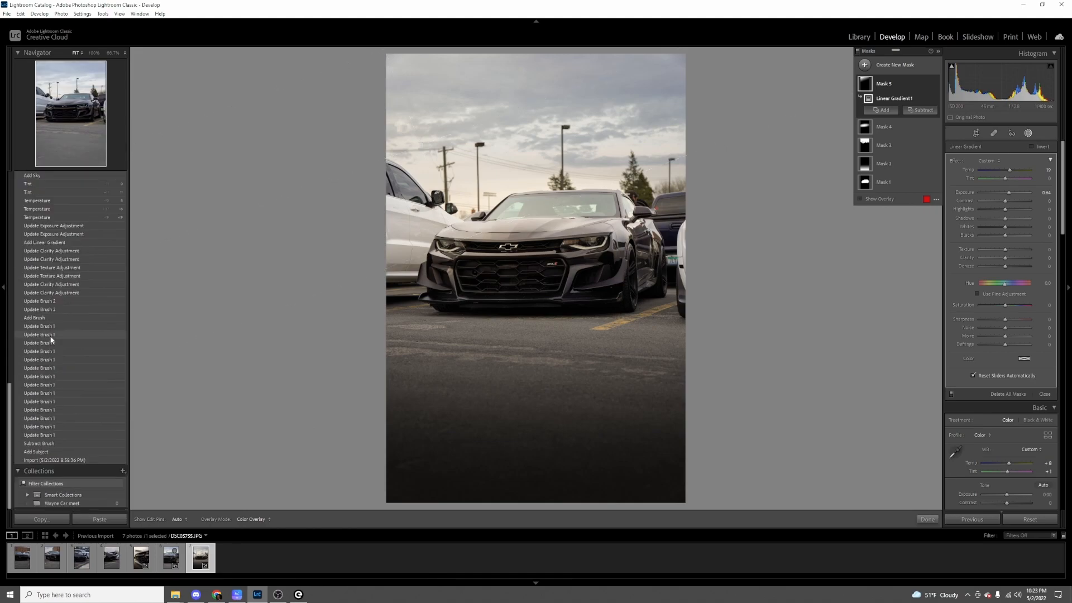
click(50, 460)
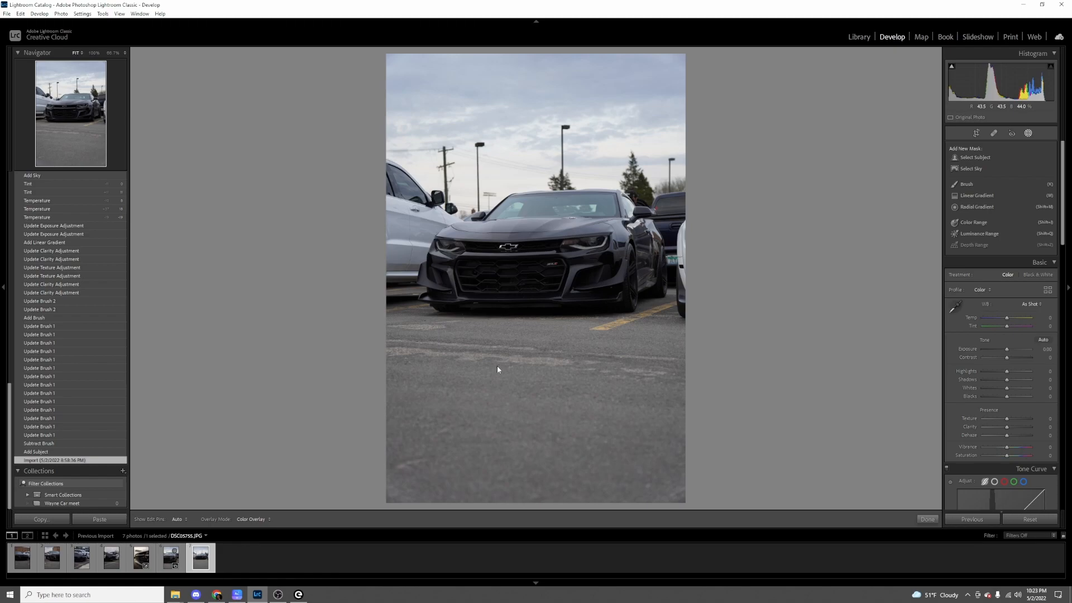
scroll(58, 341, up, 5)
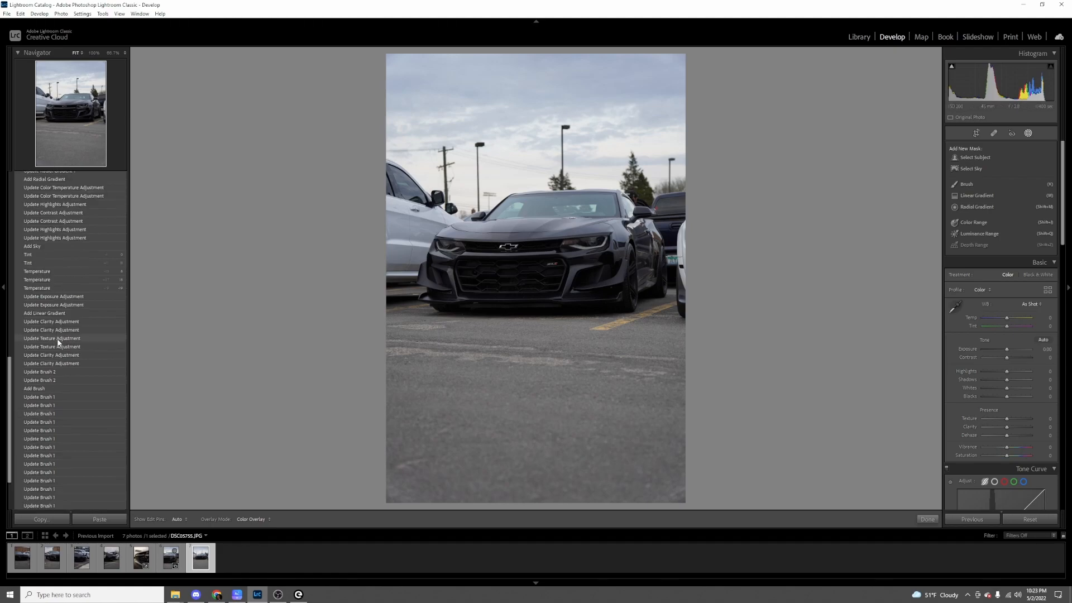
scroll(55, 315, up, 2)
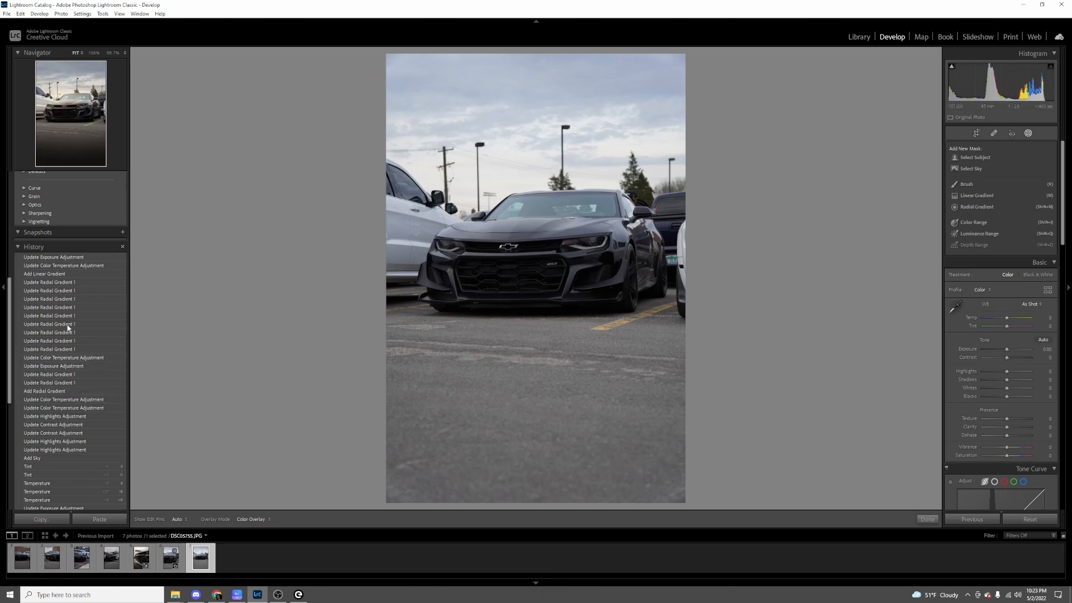
click(58, 260)
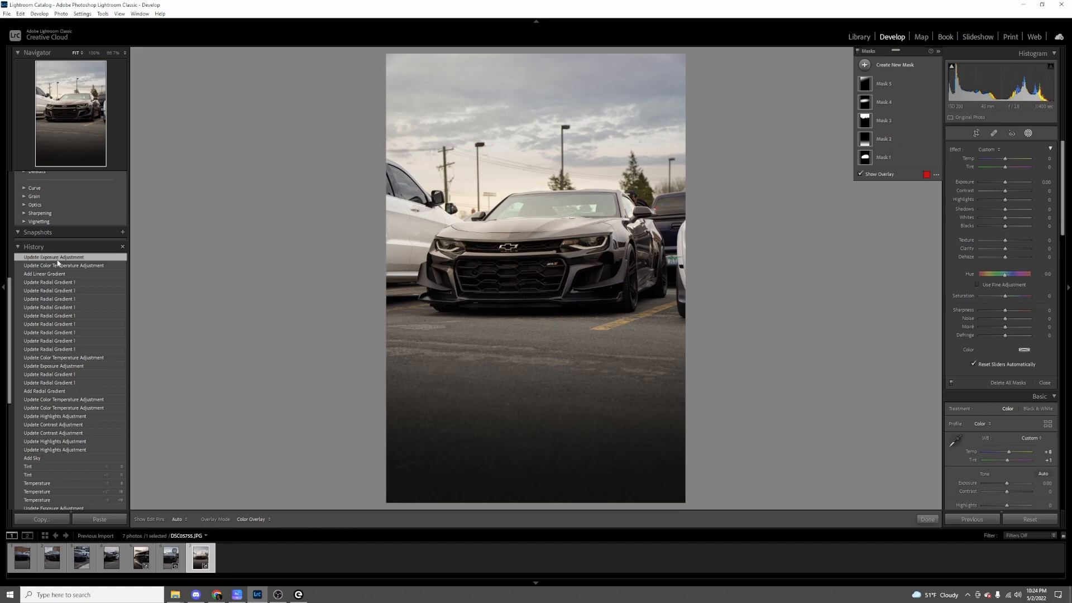
Alternate twice more between the import state and the latest history state to review the before and after, ending on the finished edit
scroll(60, 364, down, 15)
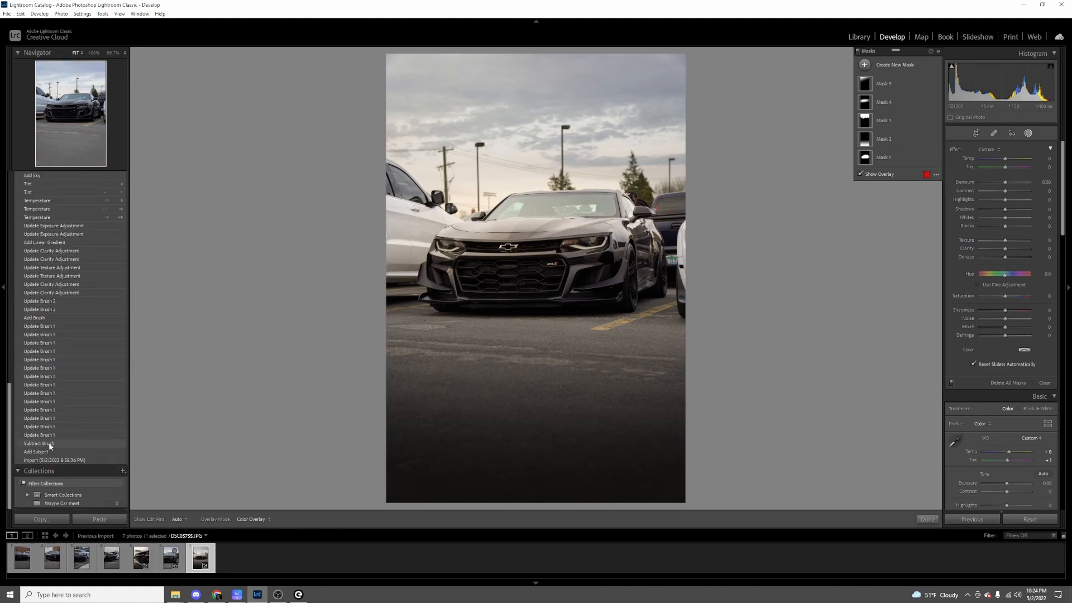
click(44, 459)
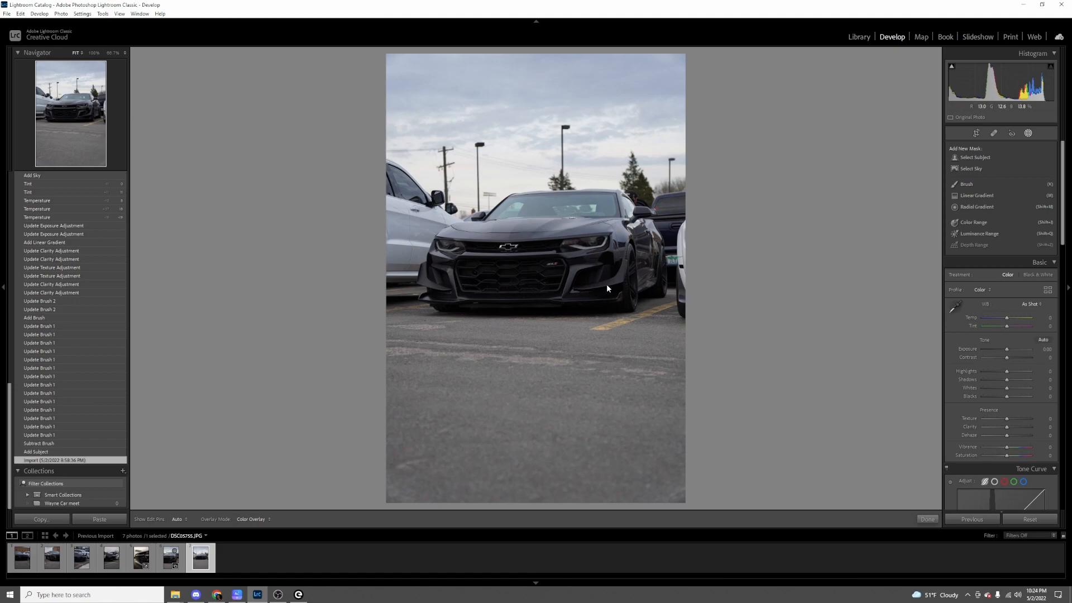
scroll(106, 352, up, 5)
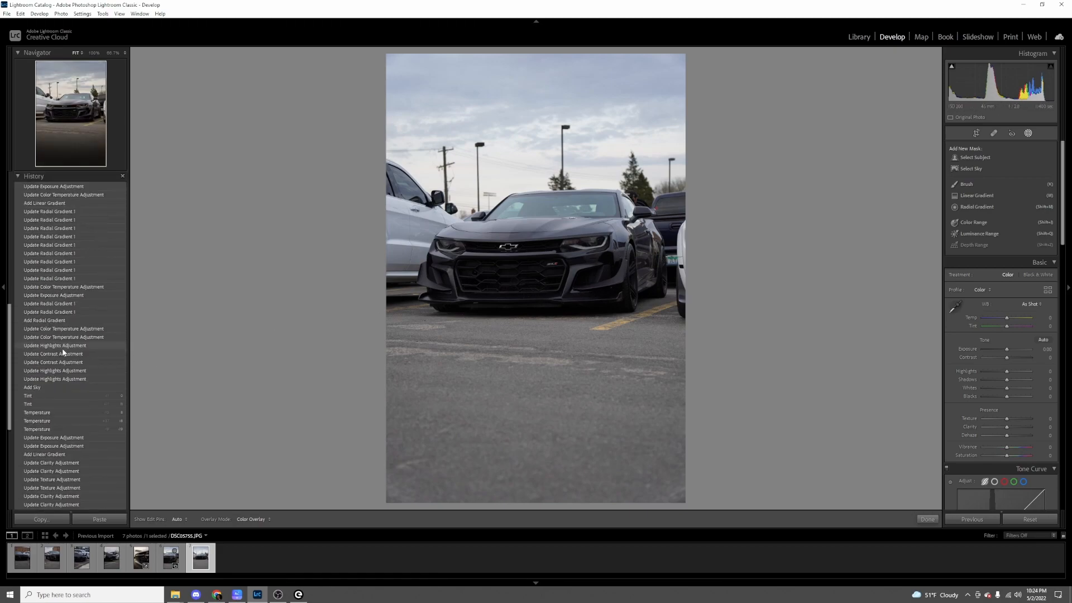
click(45, 188)
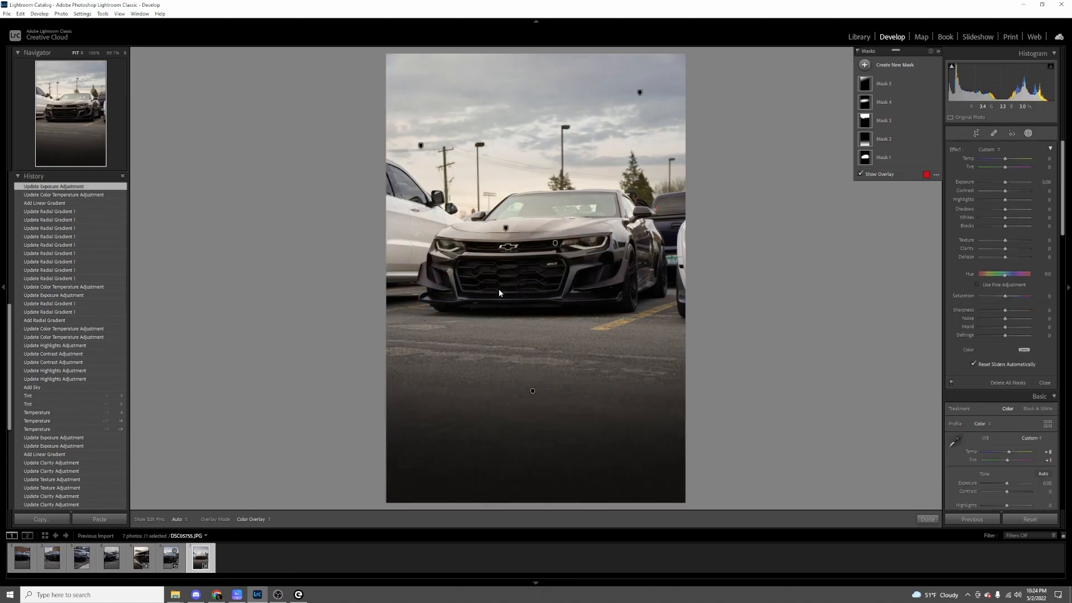
scroll(65, 435, down, 5)
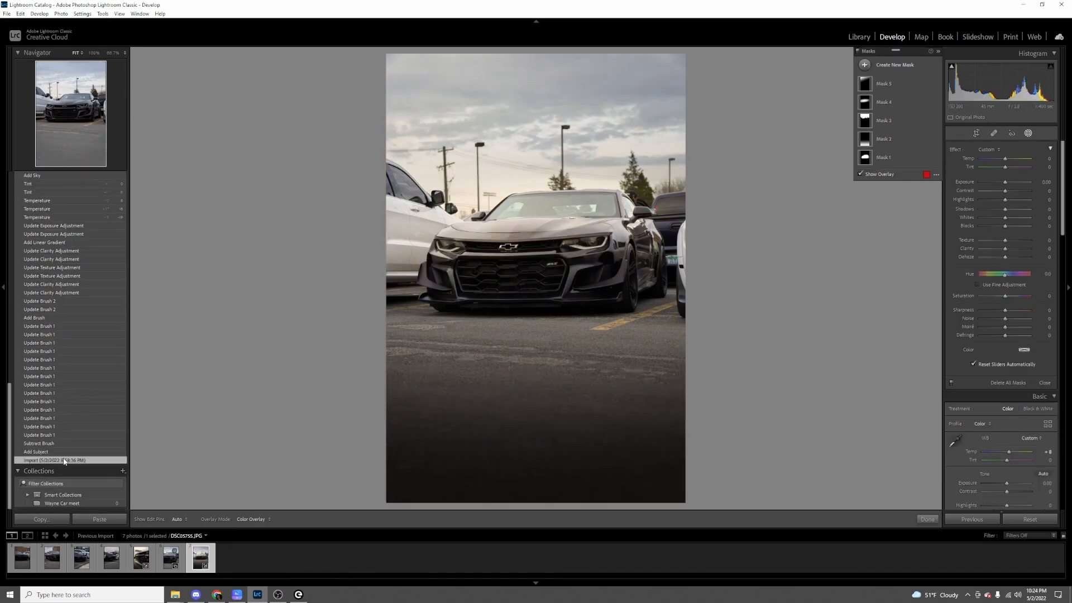
click(64, 460)
scroll(52, 253, down, 5)
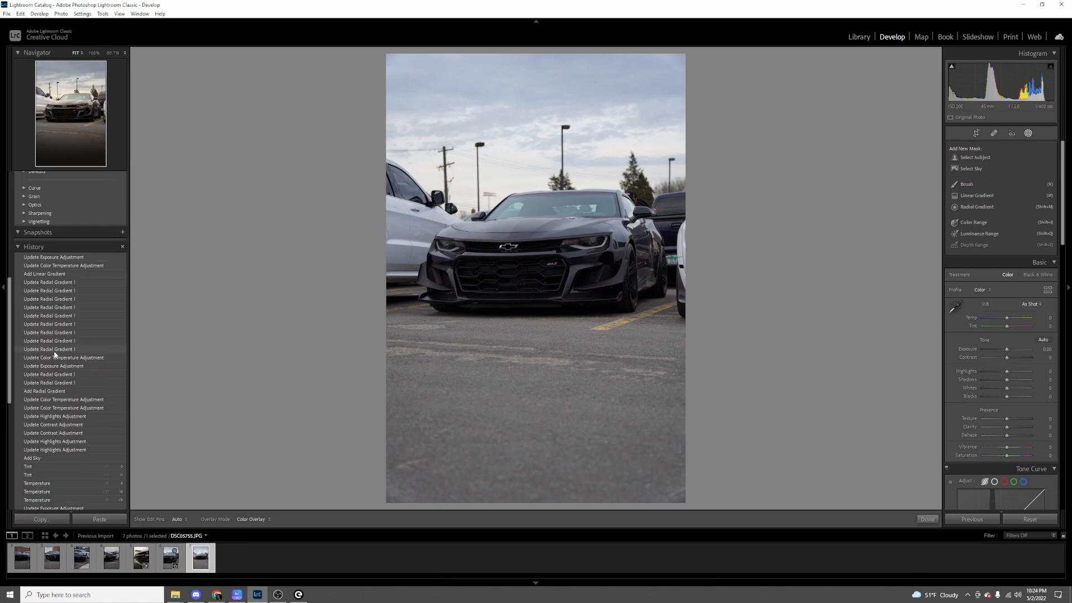
click(46, 258)
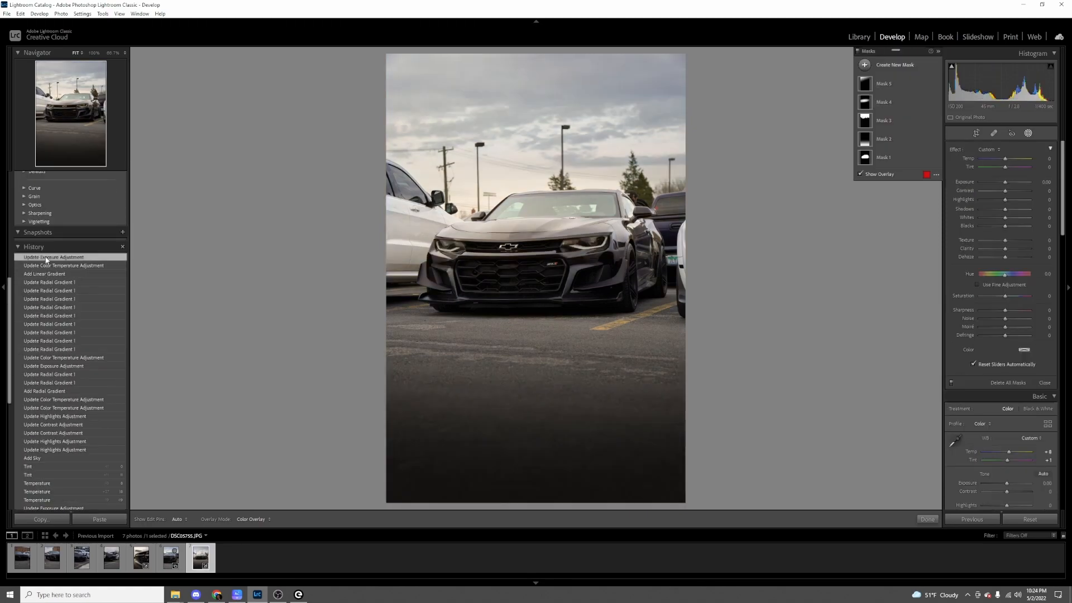